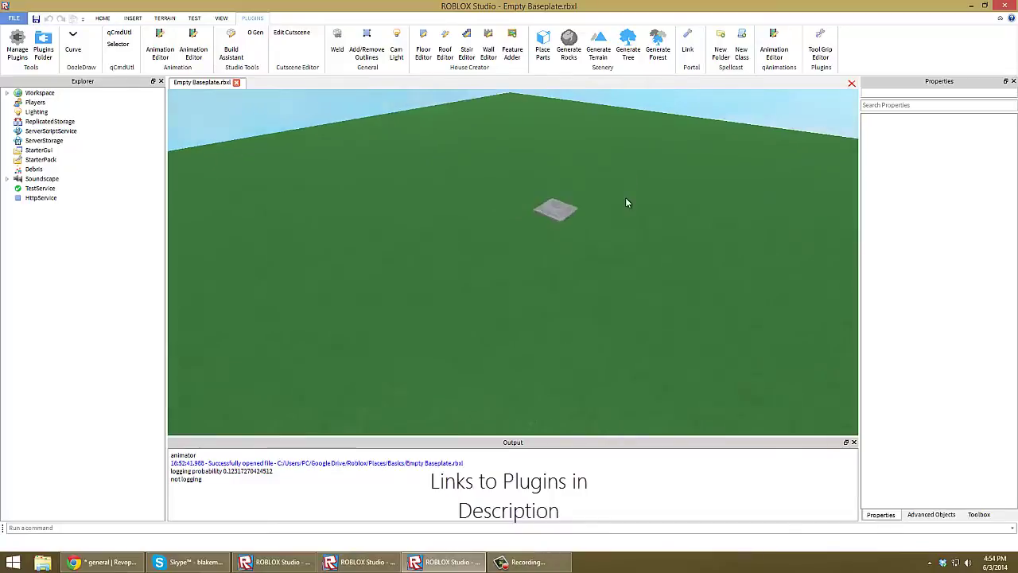
Generate terrain over the baseplate using the Terrain Generator at 32 by 32 with a sea level of 10.
left_click(598, 48)
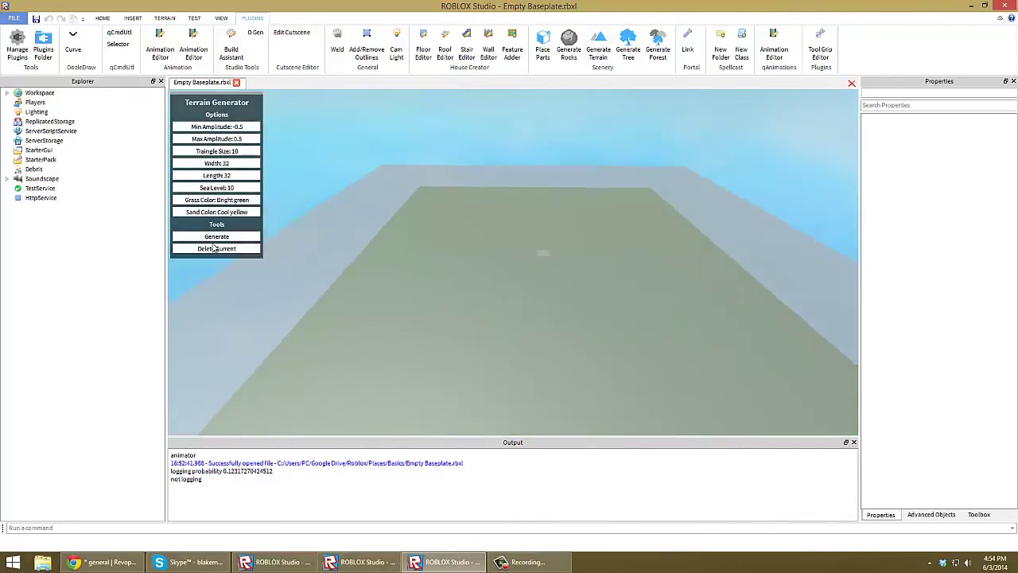
right_click_drag(627, 261, 650, 235)
left_click(598, 57)
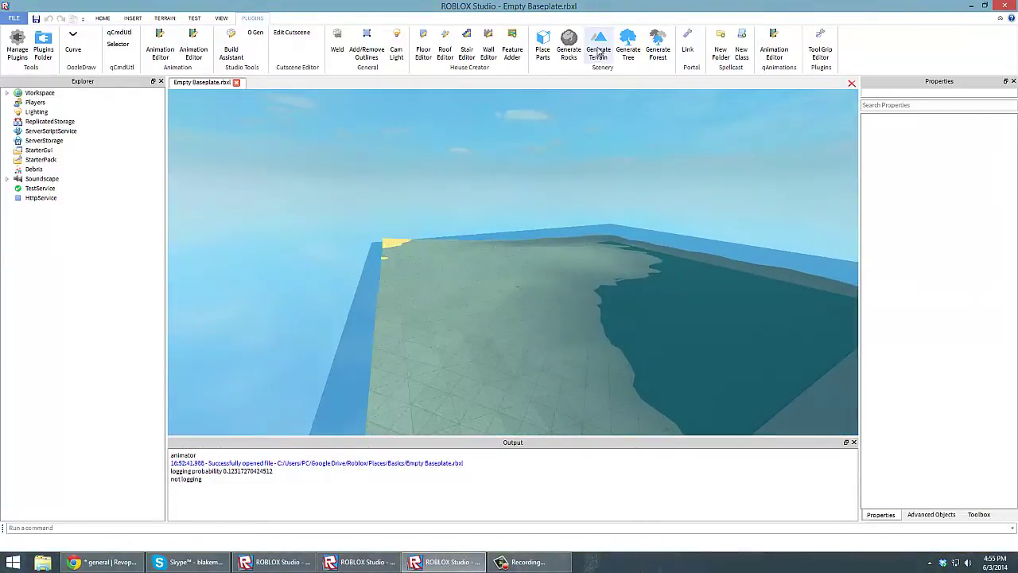
left_click(598, 48)
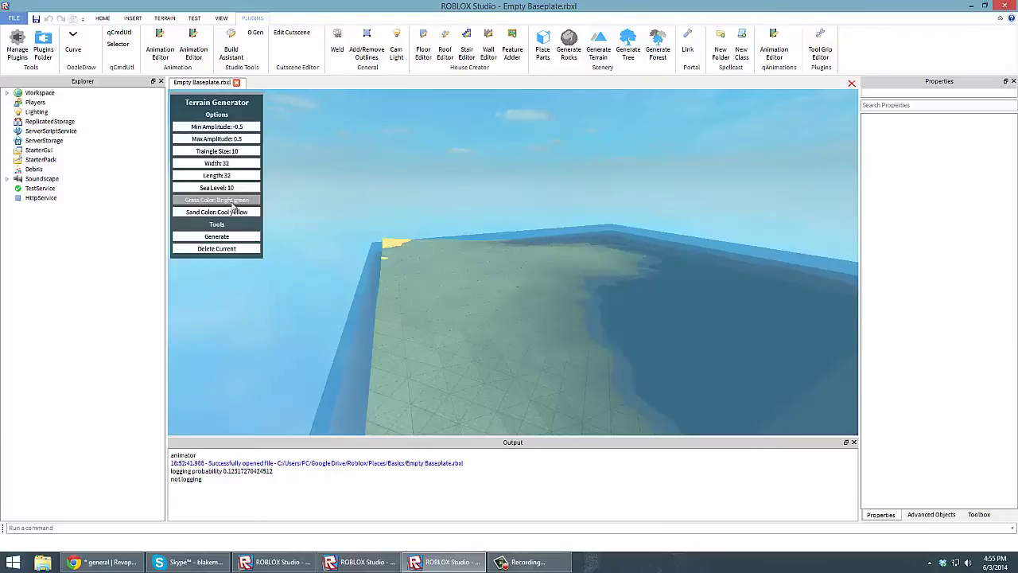
left_click(225, 237)
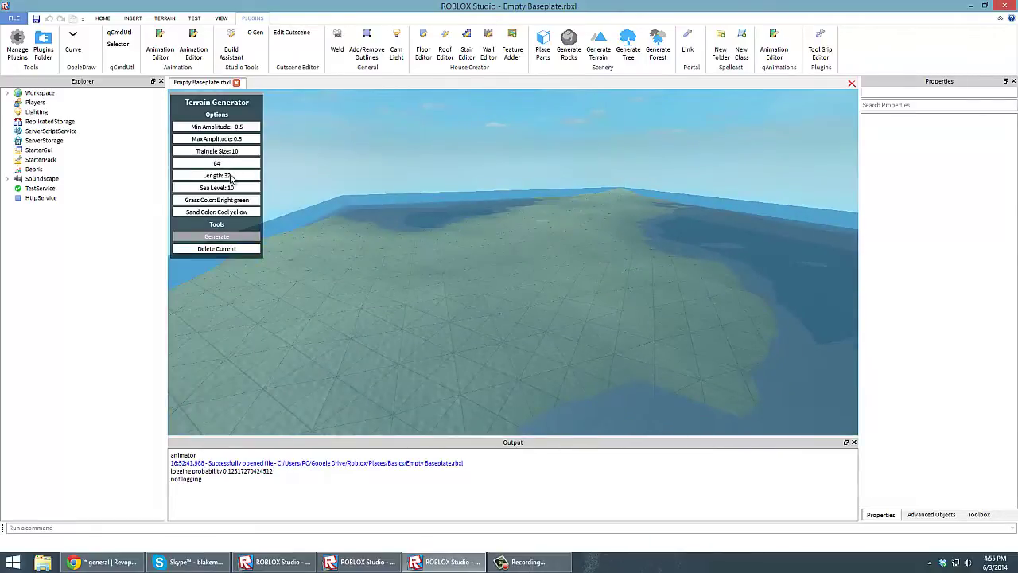
Set the terrain width and length to 64 and the sea level to -5, and regenerate the terrain.
left_click(230, 176)
type("64")
left_click(315, 243)
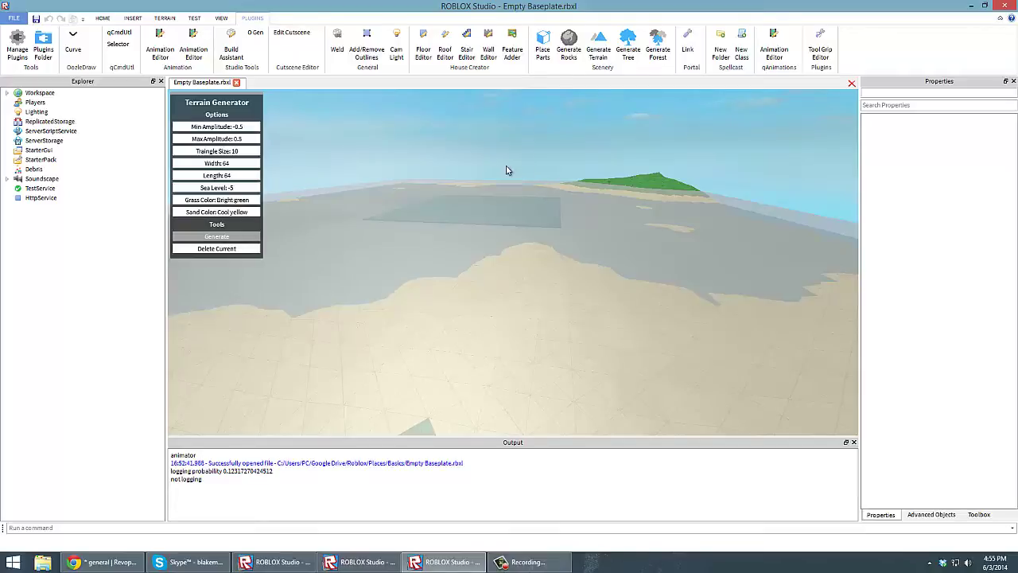
Examine the regenerated terrain's sand, grass and water areas from above and from its outer edge.
scroll(486, 172, "down", 3)
right_click_drag(484, 172, 484, 173)
scroll(487, 173, "down", 3)
key("q")
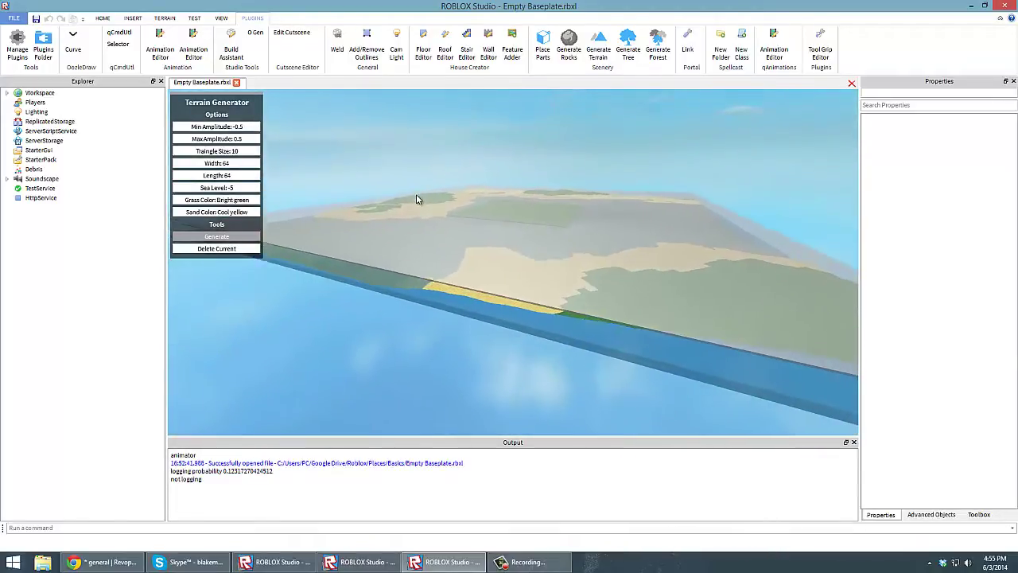
right_click_drag(418, 200, 418, 200)
key("q")
key("e")
key("q")
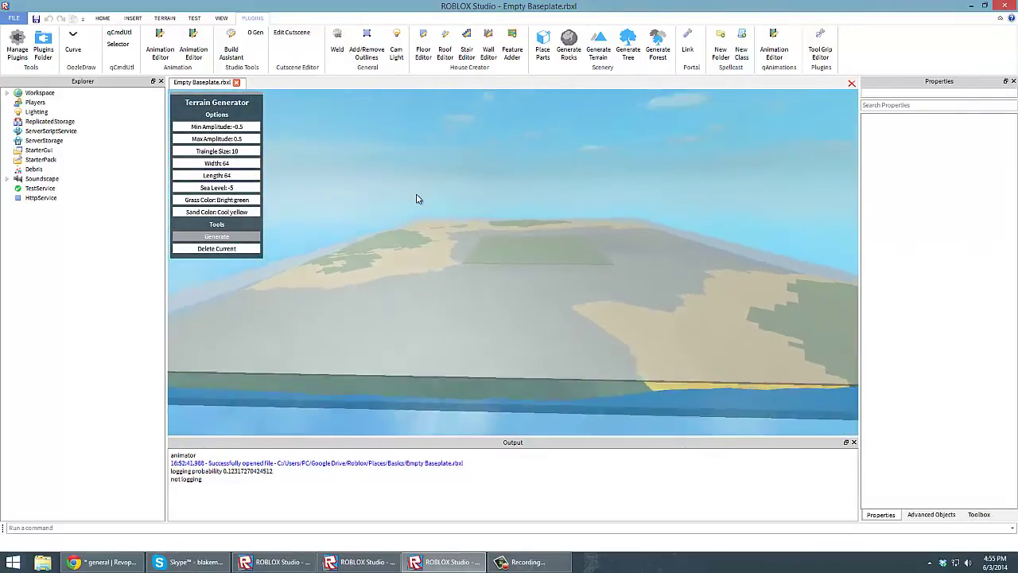
key("e")
key("w")
key("s")
key("w")
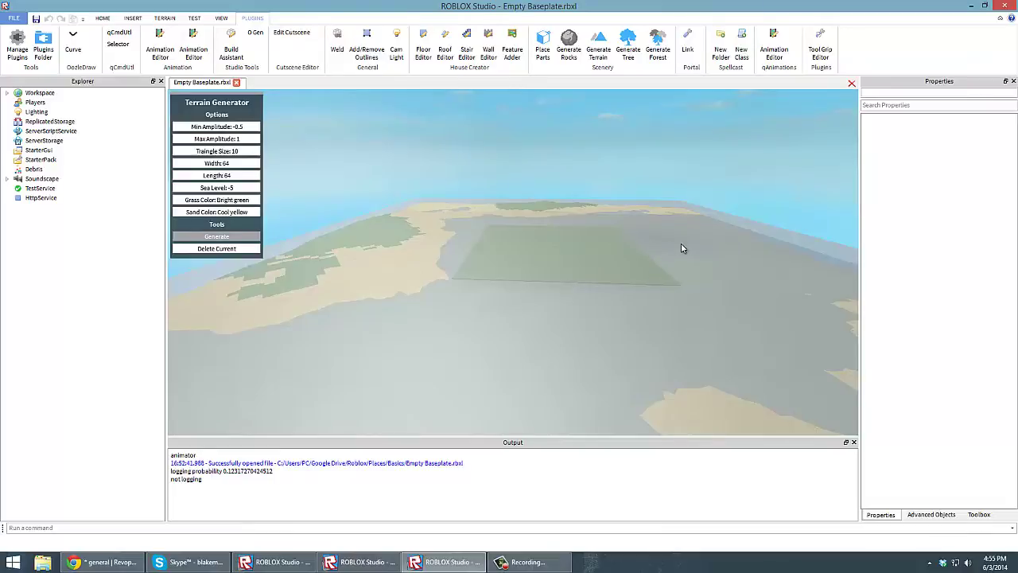
Regenerate the terrain with a maximum amplitude of 1 and inspect the hollow in the green hillside.
key("w")
key("s")
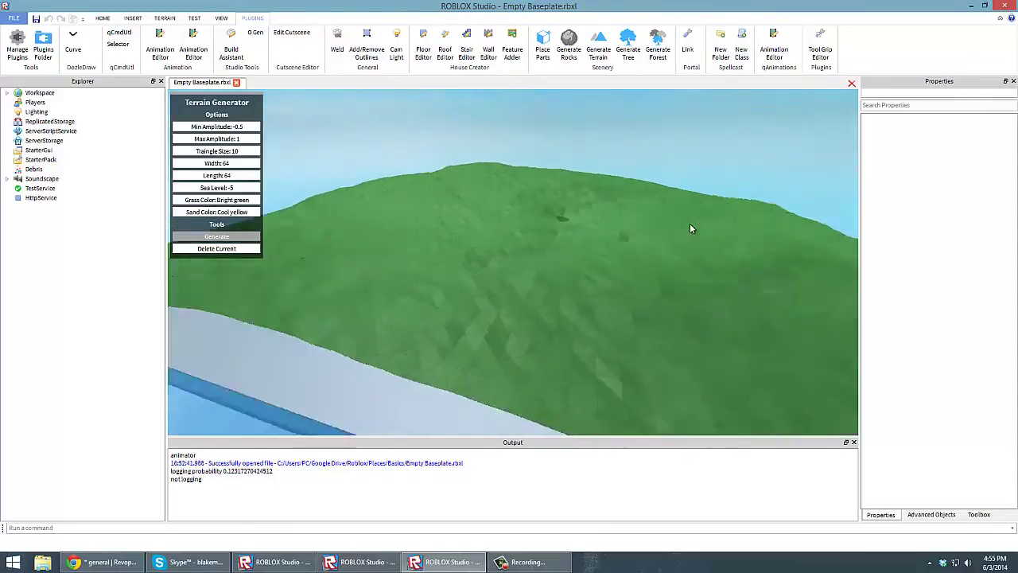
key("w")
key("w")
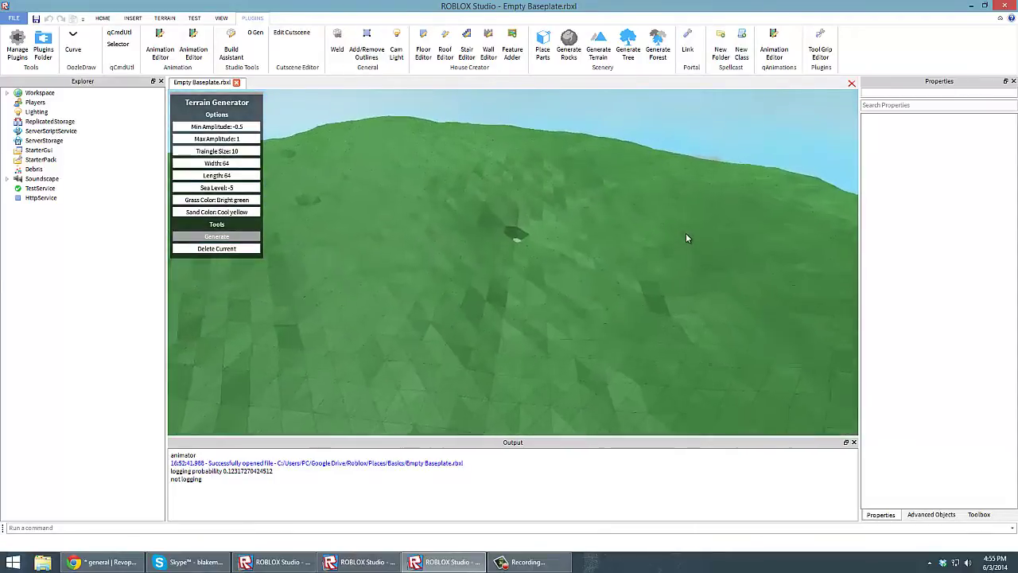
key("w")
key("s")
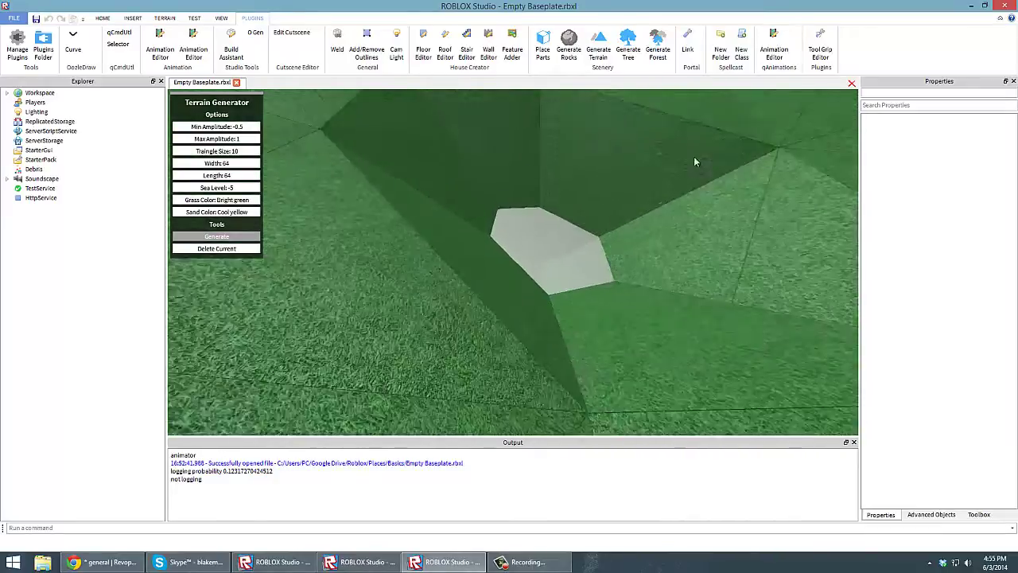
Close the Terrain Generator and look over the hilly ground around the hollow.
left_click(602, 52)
key("s")
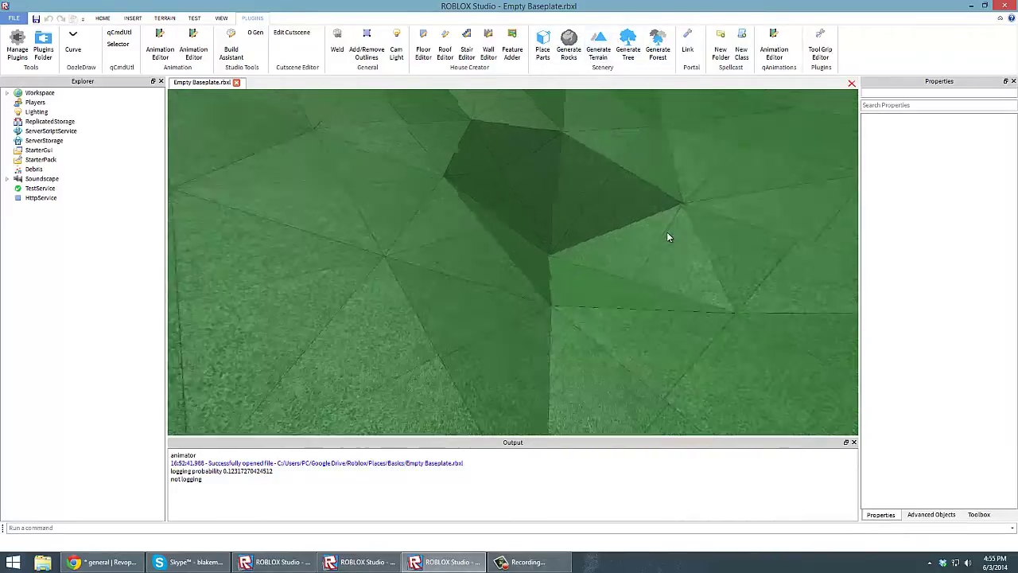
key("w")
key("w")
right_click_drag(656, 229, 656, 226)
key("s")
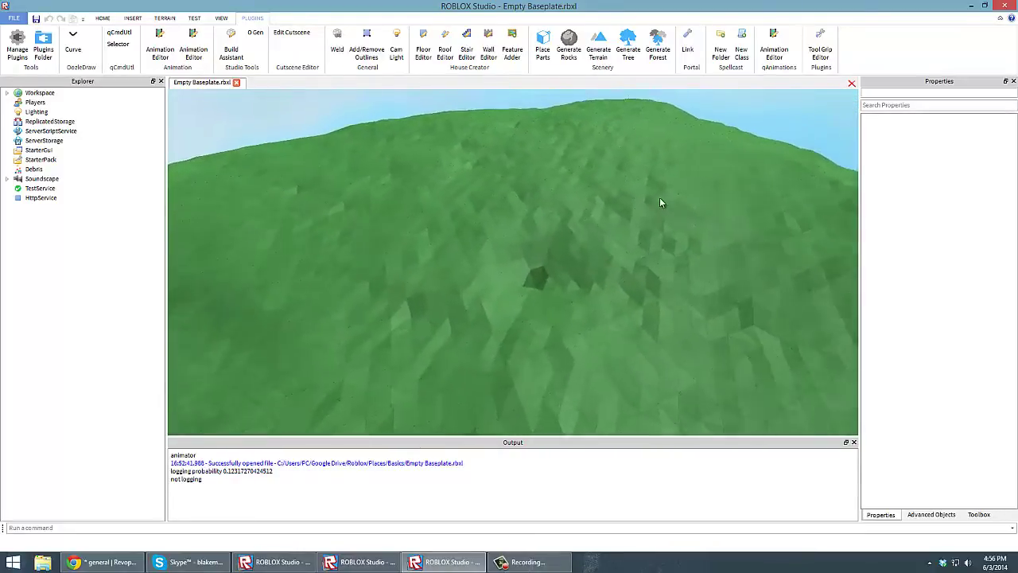
Generate a deciduous tree at the small pad on the hillside with complexity 4, iterations 6, height 10 and width 1.5.
left_click(628, 48)
key("w")
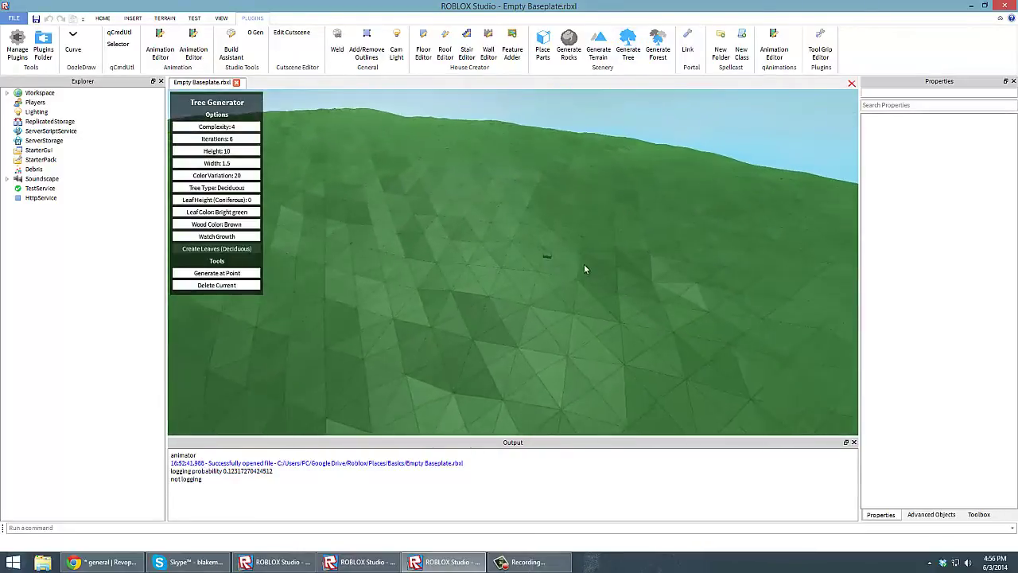
right_click_drag(584, 263, 582, 259)
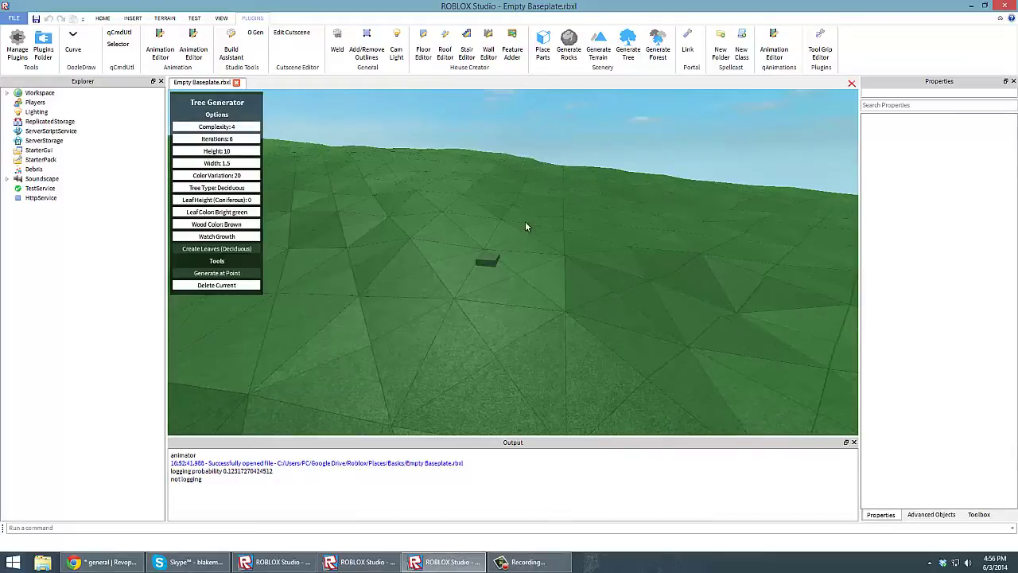
left_click(525, 227)
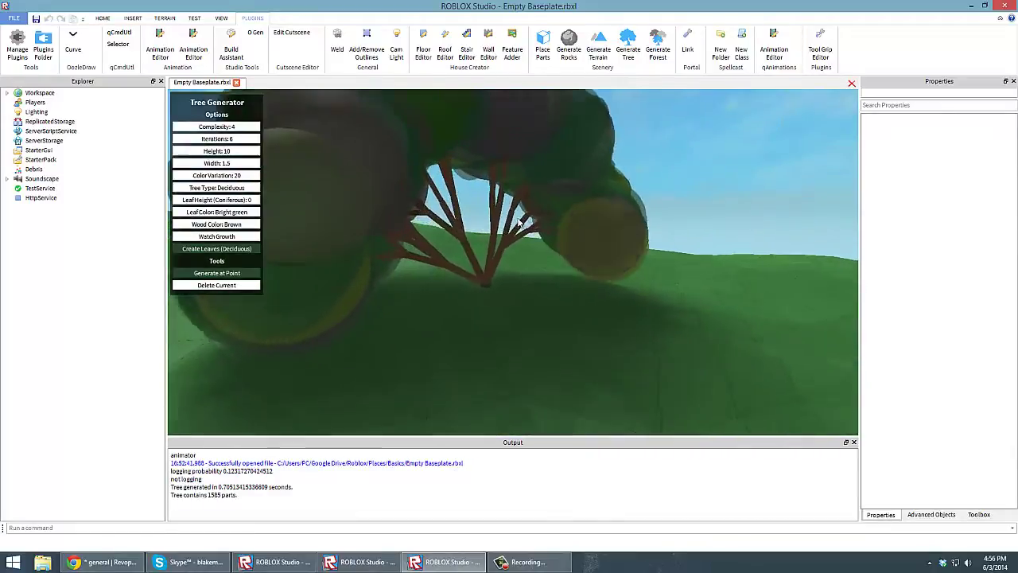
key("w")
right_click_drag(518, 223, 526, 243)
key("s")
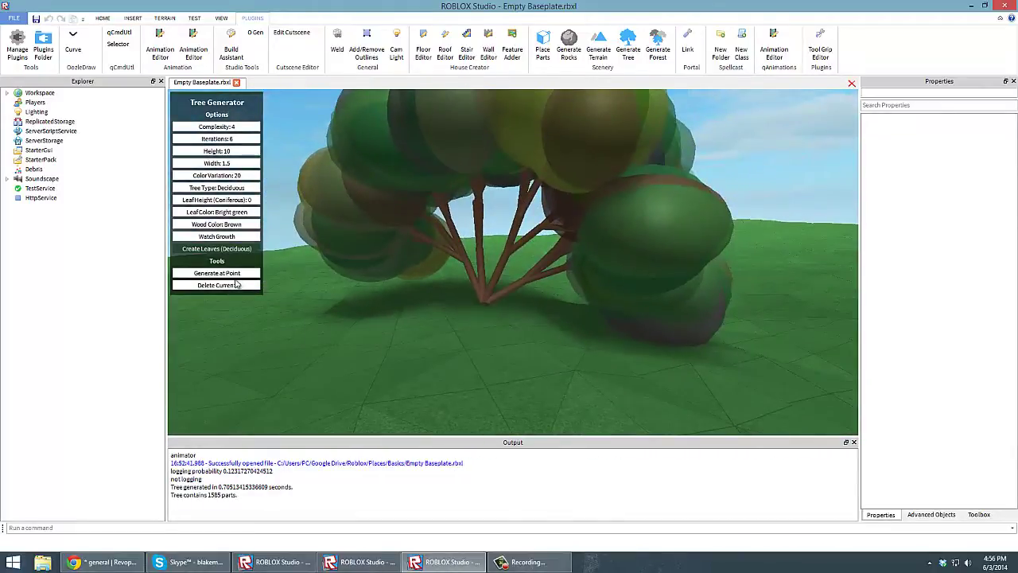
Generate another deciduous tree with the same settings and inspect its foliage.
left_click(650, 312)
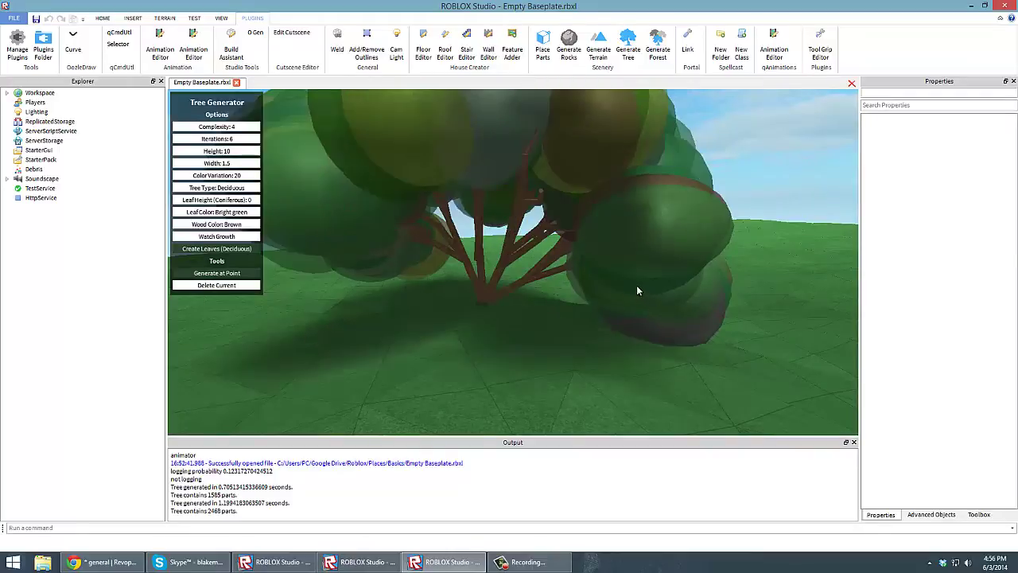
key("s")
key("w")
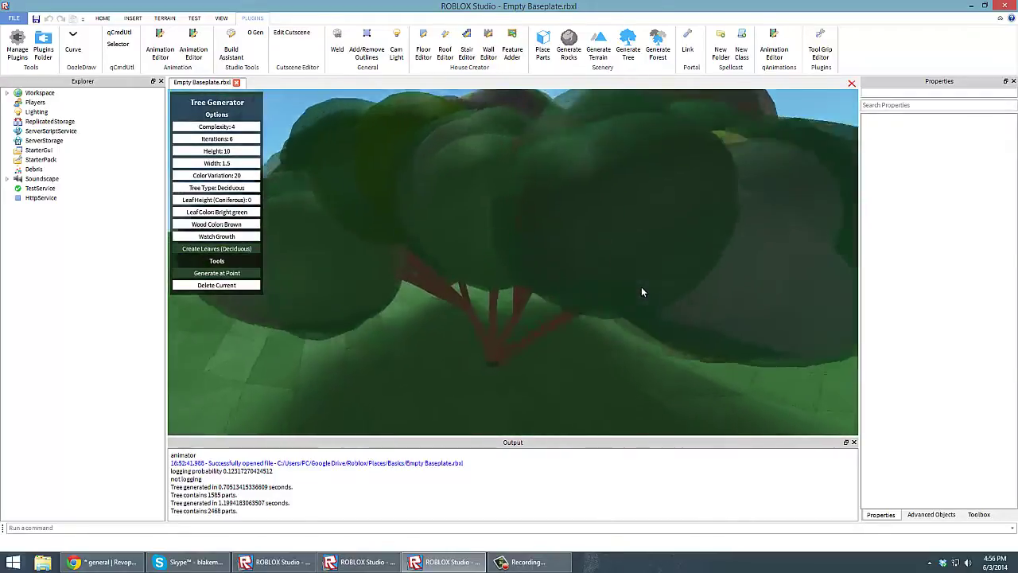
right_click_drag(641, 286, 422, 237)
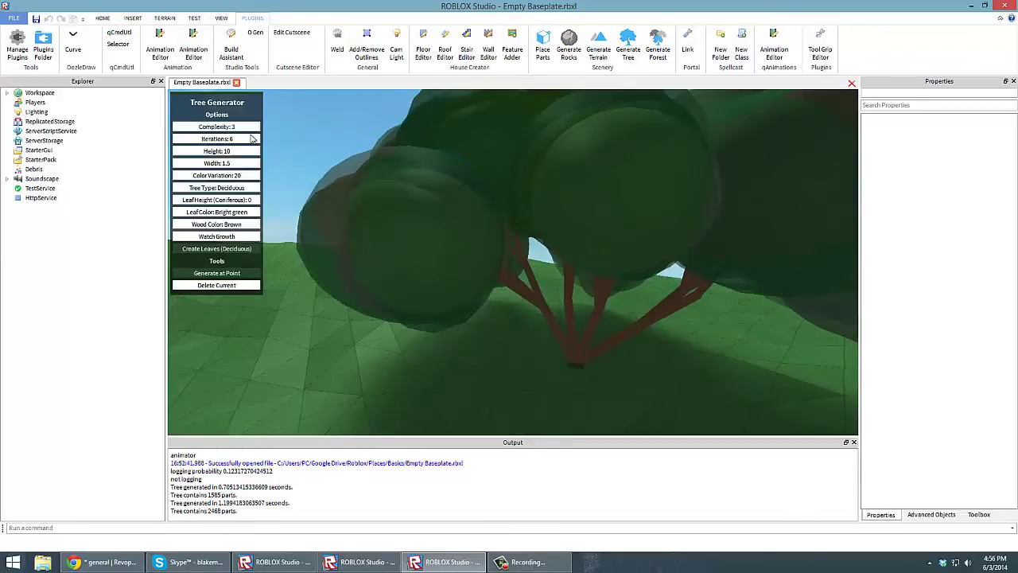
Generate a tree with complexity 3 and view its branches and canopy.
left_click(217, 273)
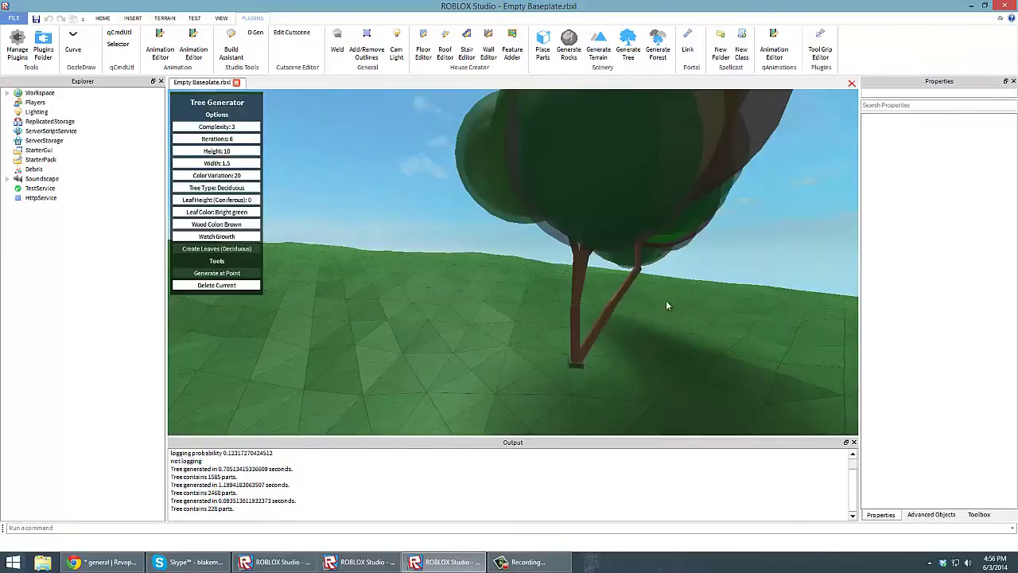
key("a")
mouse_move(666, 301)
right_mouse_down()
mouse_move(674, 300)
mouse_move(665, 292)
right_mouse_up()
key("s")
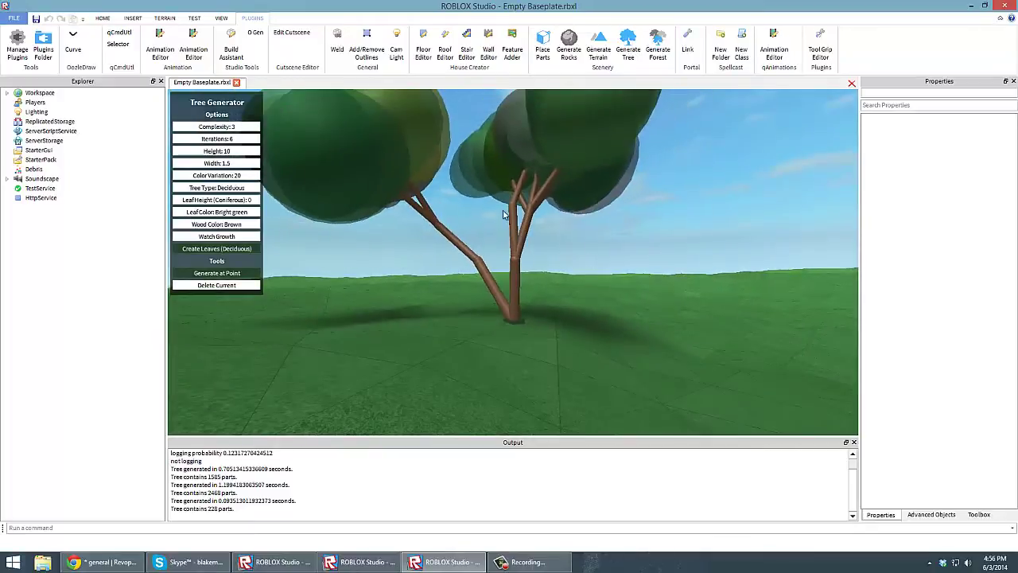
key("e")
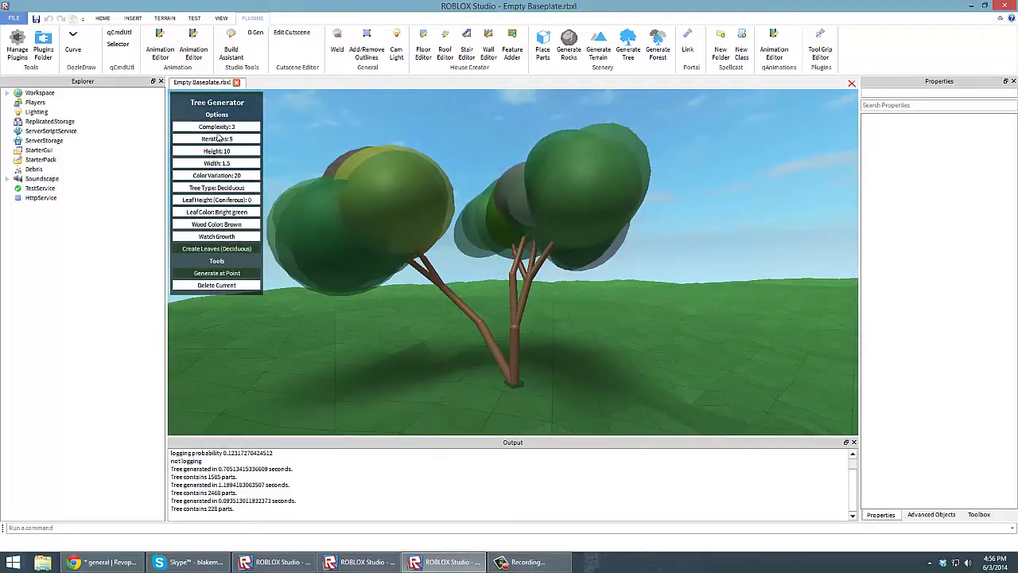
Generate a smaller tree with iterations set to 4.
left_click(217, 273)
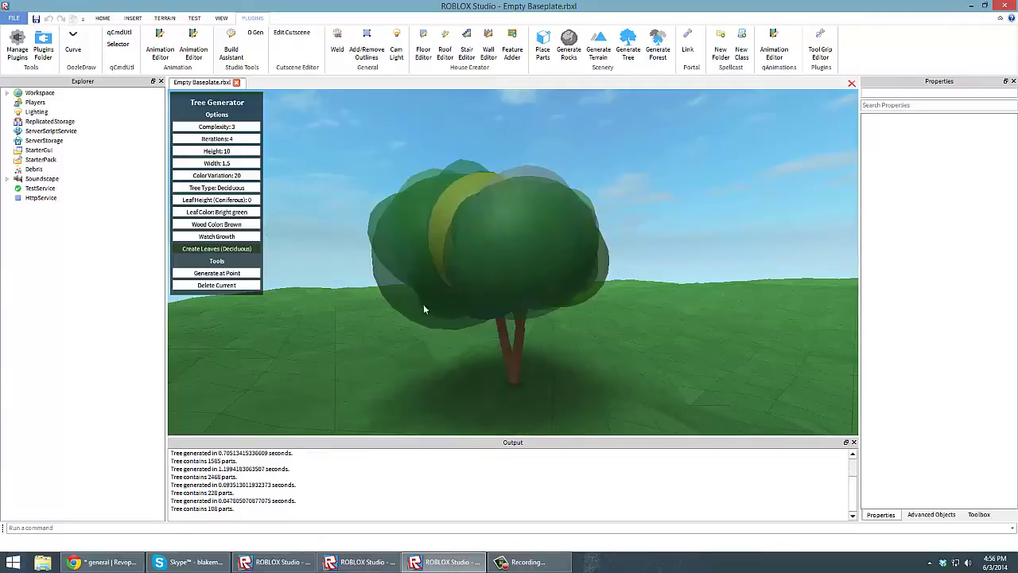
key("w")
key("d")
right_click_drag(517, 309, 463, 288)
key("s")
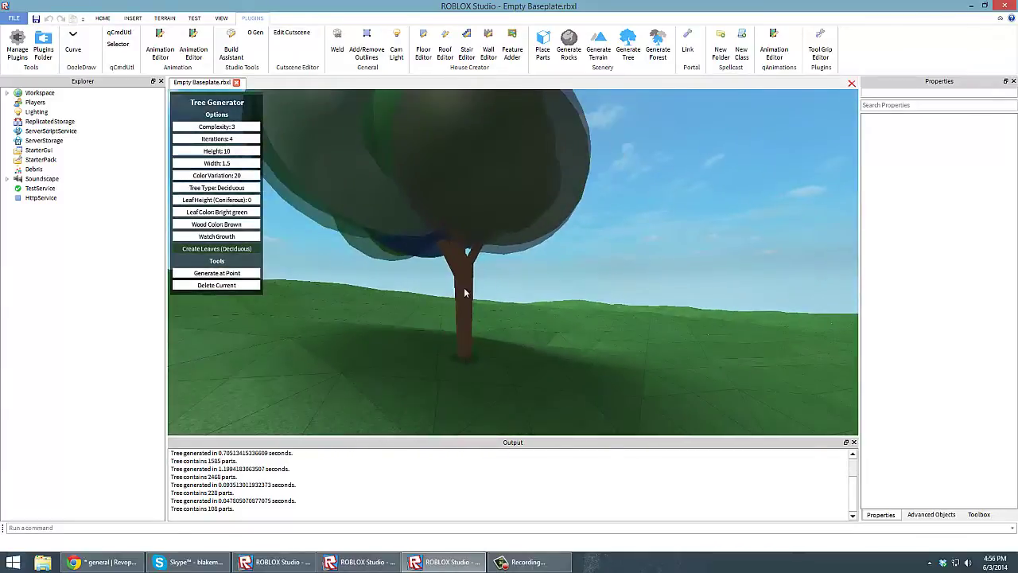
Examine the smaller tree's trunk, branches and leaves from a distance and close up.
key("s")
right_click_drag(690, 136, 522, 353)
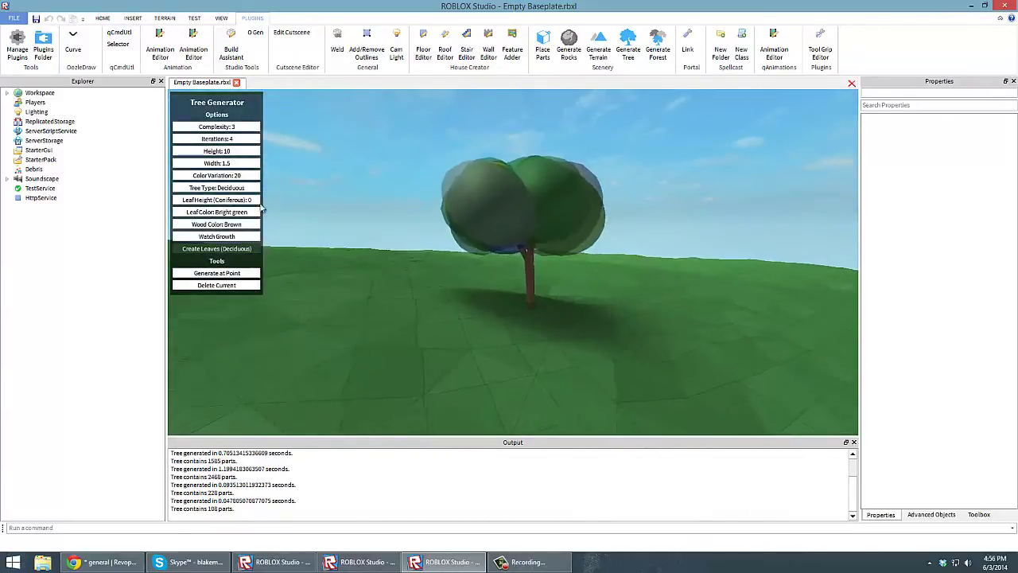
key("w")
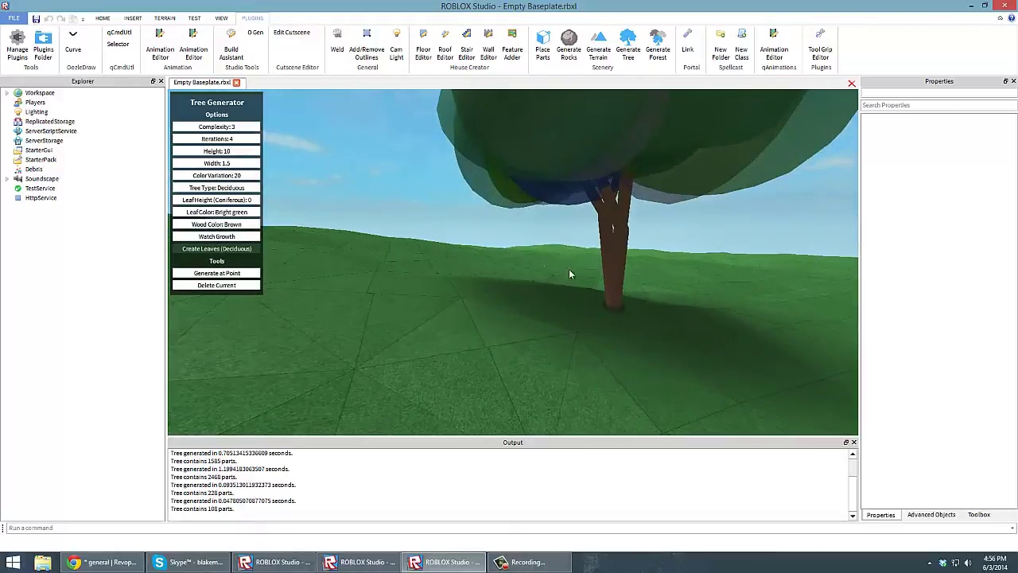
key("w")
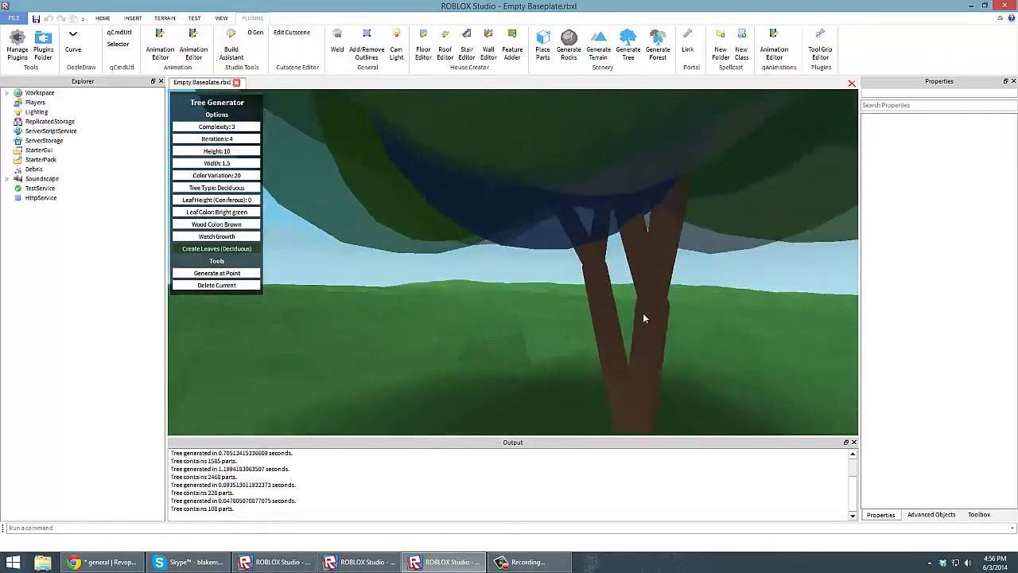
right_click_drag(643, 313, 445, 262)
key("w")
key("s")
key("e")
key("w")
key("w")
key("w")
key("s")
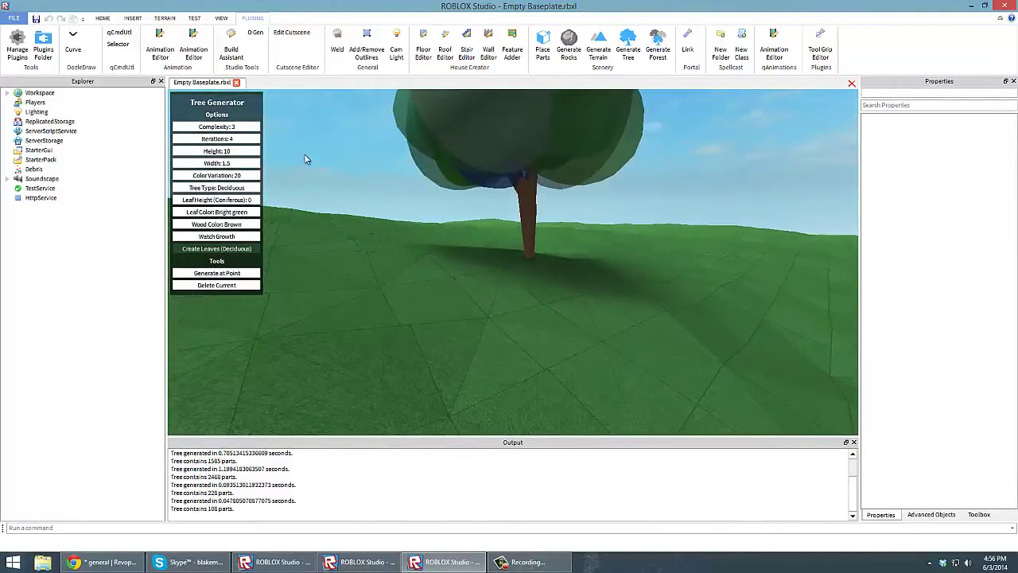
Set the tree height to 7 and width to 1, and generate a new tree.
right_click_drag(366, 211, 267, 229)
left_click(230, 152)
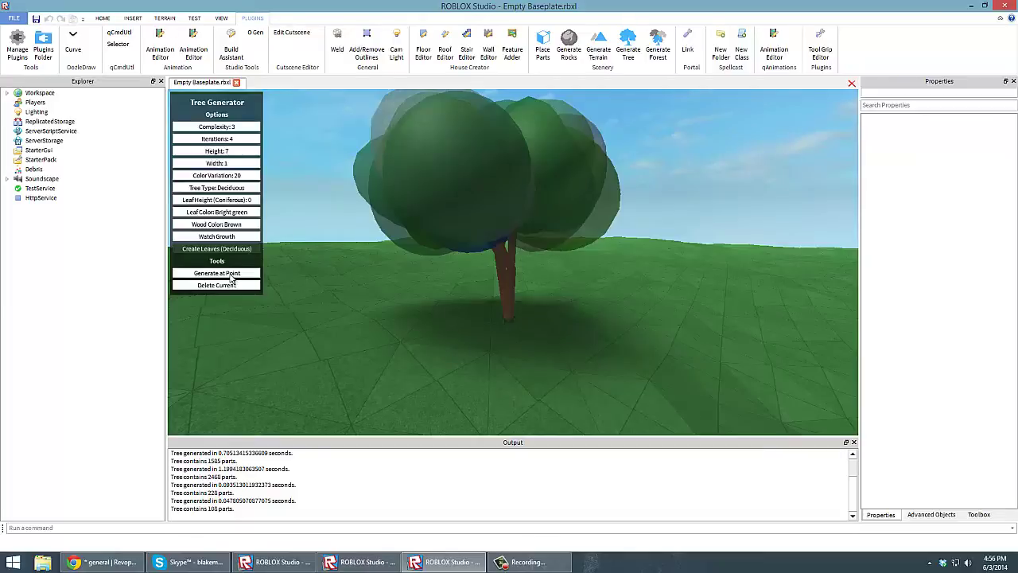
left_click(217, 273)
left_click(502, 289)
Set the tree's color variation to 0 and generate a tree with uniform green leaves.
right_click_drag(503, 289, 206, 183)
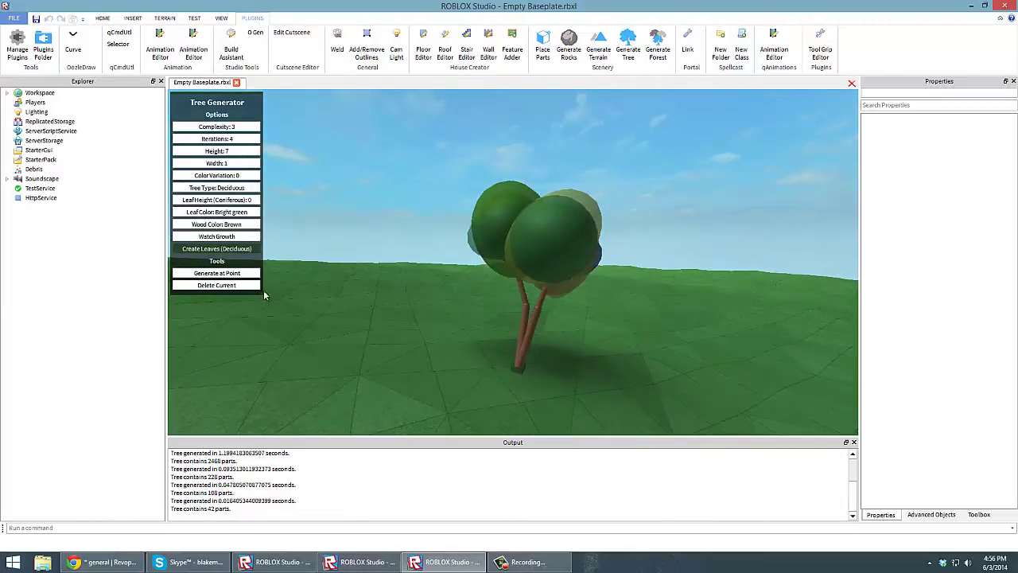
left_click(508, 366)
right_click_drag(508, 366, 398, 242)
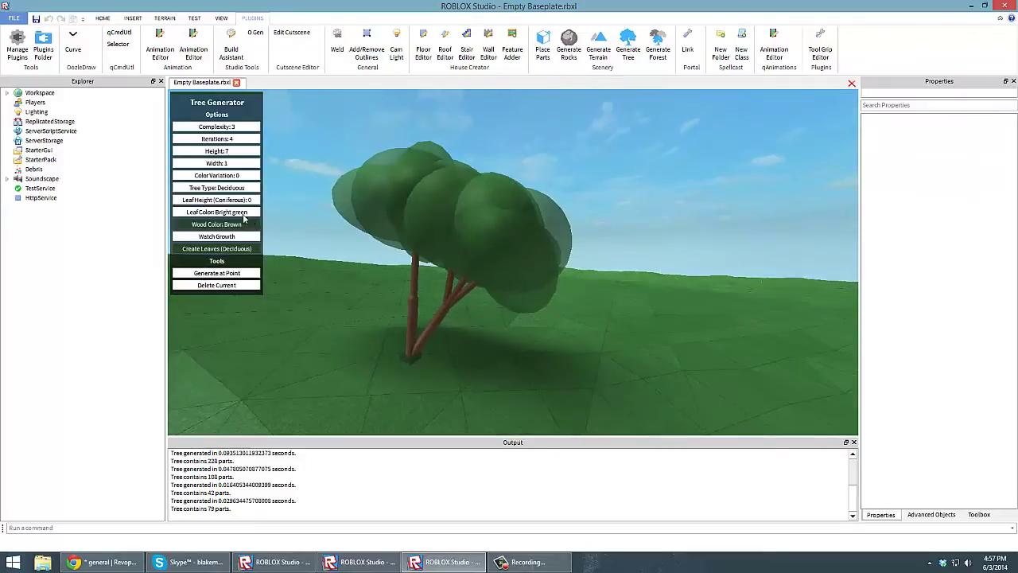
Set the leaf color to Br. yellowish green and generate several trees in that color.
left_click(241, 212)
left_click(274, 215)
left_click(216, 272)
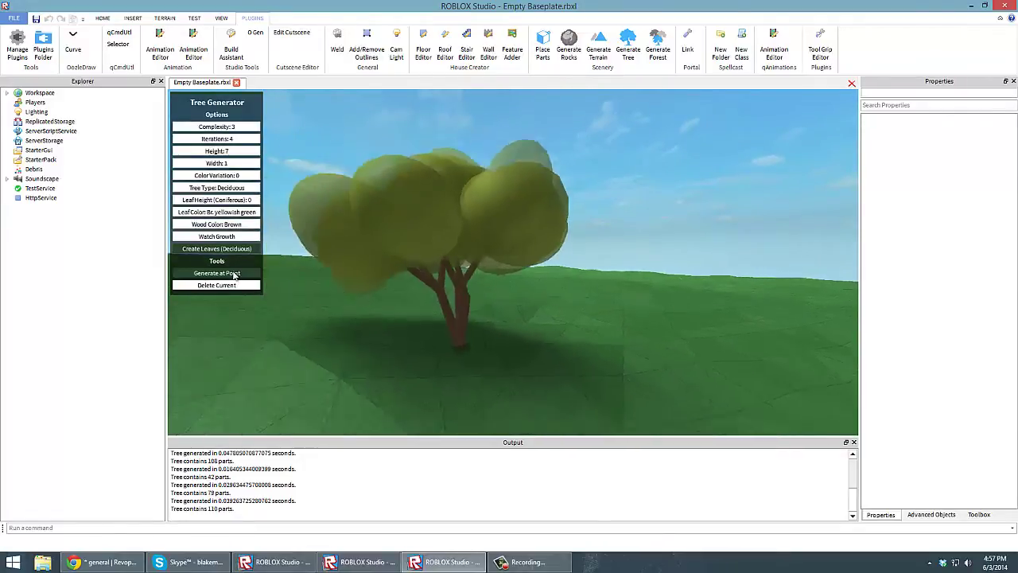
left_click(217, 273)
left_click(216, 273)
Set the color variation to 10, generate another yellowish green tree and view it from above.
right_click_drag(270, 181, 224, 181)
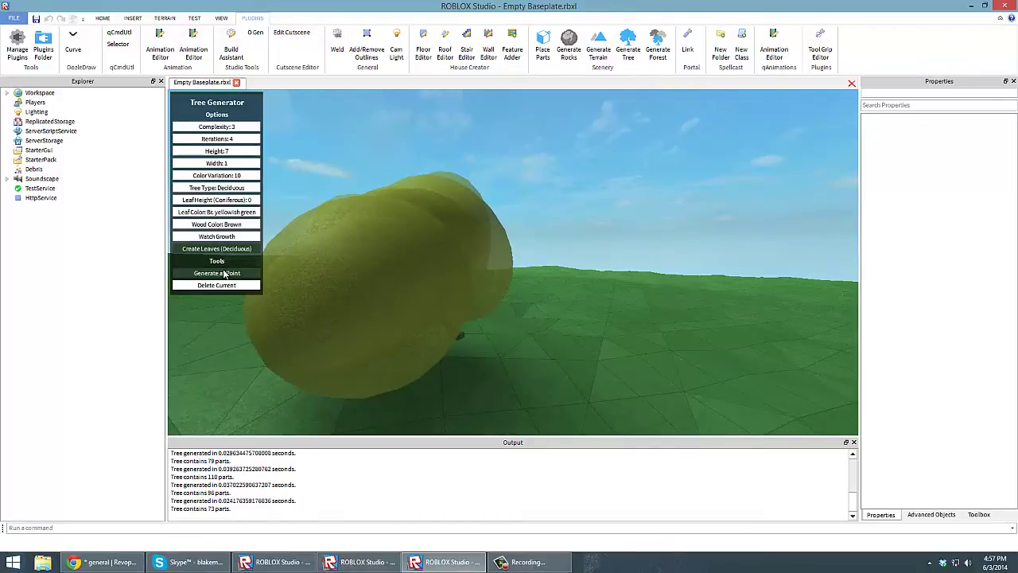
left_click(224, 272)
right_click_drag(385, 271, 554, 186)
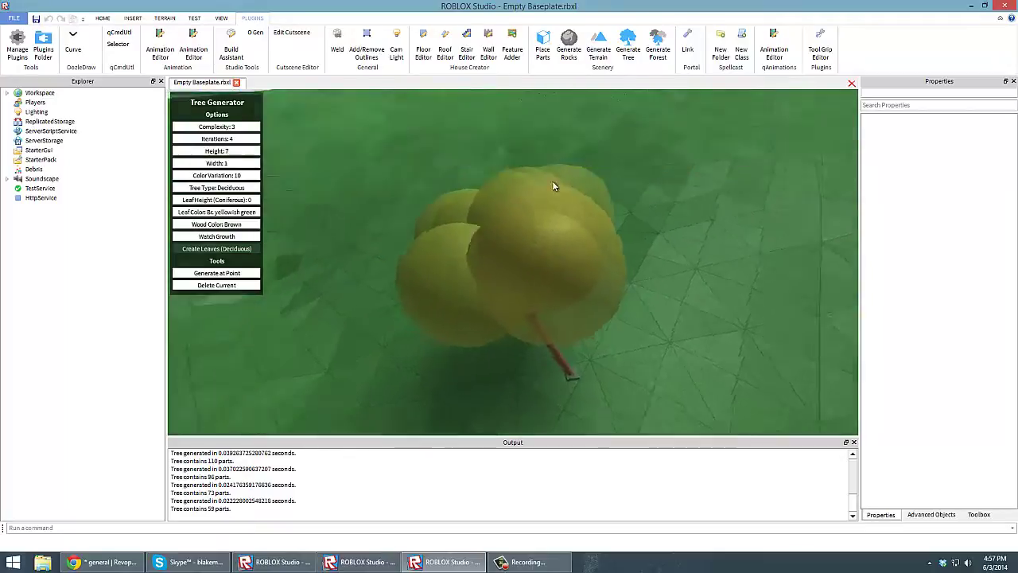
Set the color variation to 20, generate several yellowish green deciduous trees and view the last one from the side.
scroll(555, 186, "down", 3)
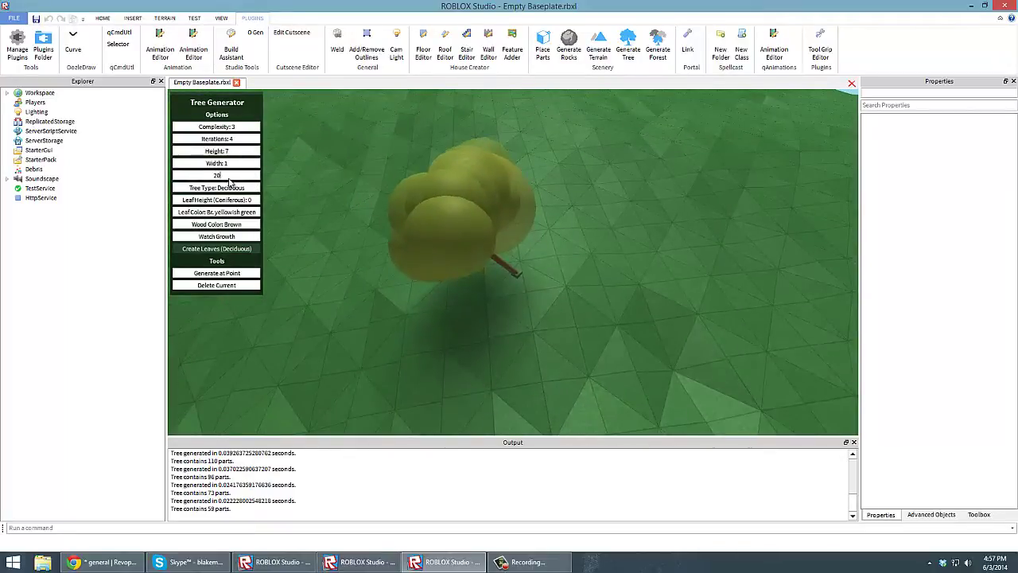
left_click(235, 273)
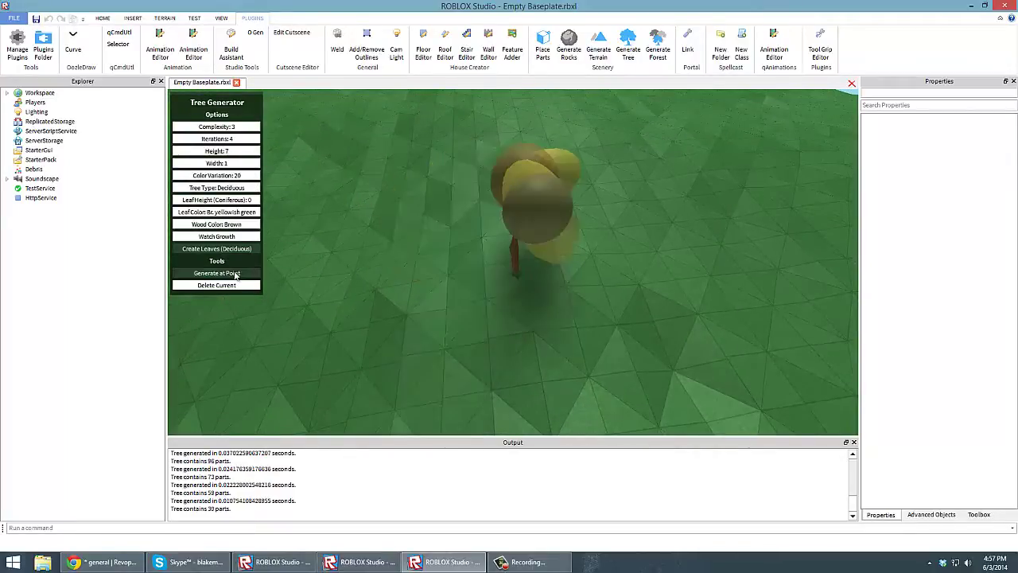
left_click(235, 273)
left_click(235, 272)
left_click(235, 273)
left_click(236, 273)
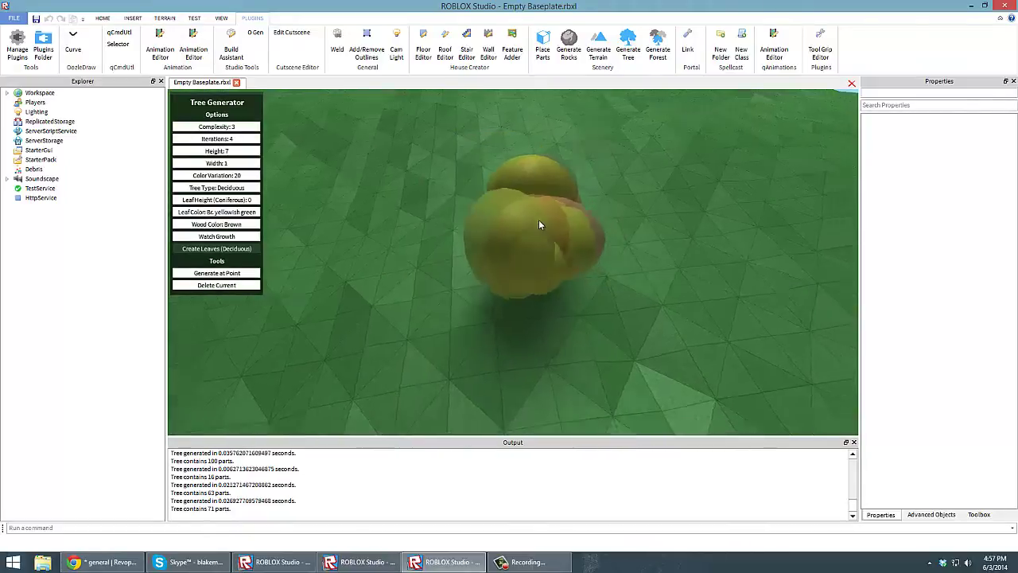
right_click_drag(538, 219, 536, 220)
key("s")
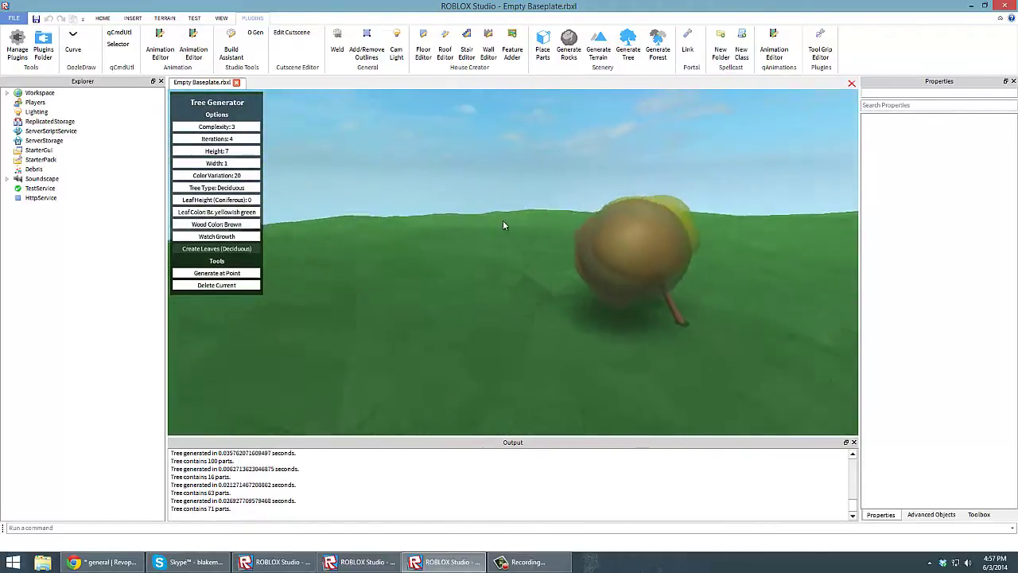
key("d")
key("s")
Switch the tree type to Coniferous and generate a tree.
left_click(233, 189)
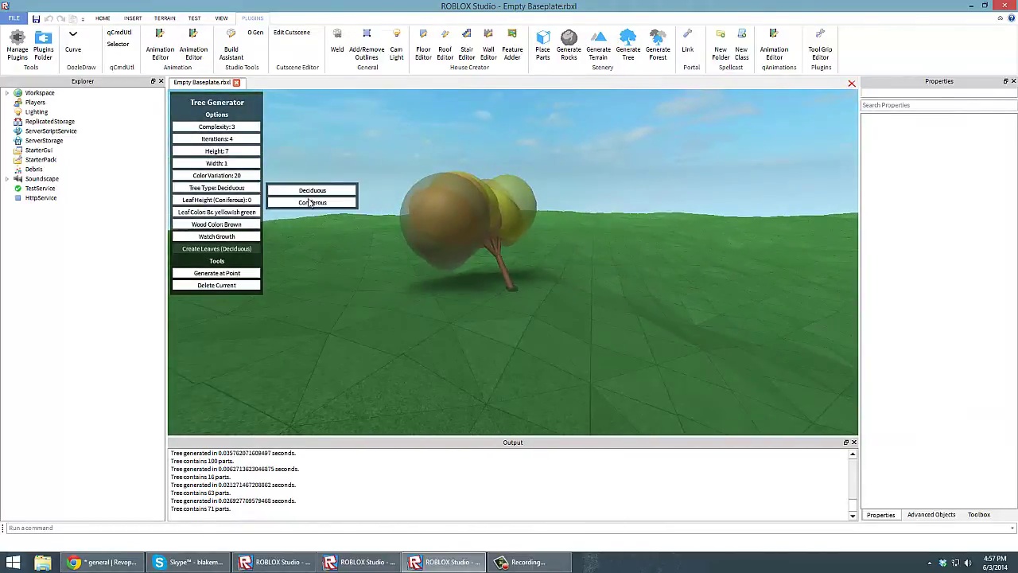
left_click(298, 200)
left_click(236, 273)
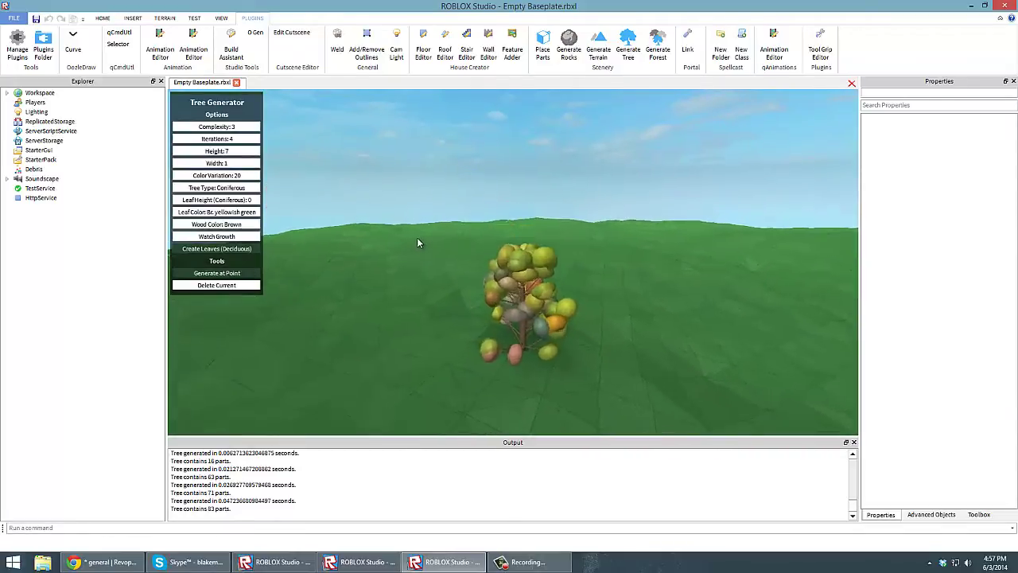
Set the color variation to 0 and the leaf color to Bright green, generating a coniferous tree after each change.
left_click(231, 175)
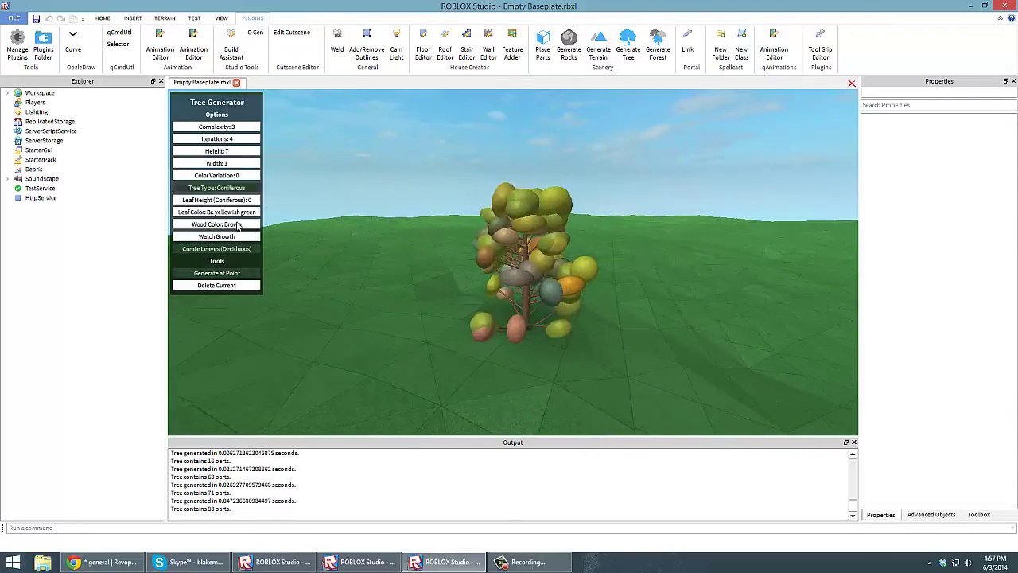
left_click(228, 274)
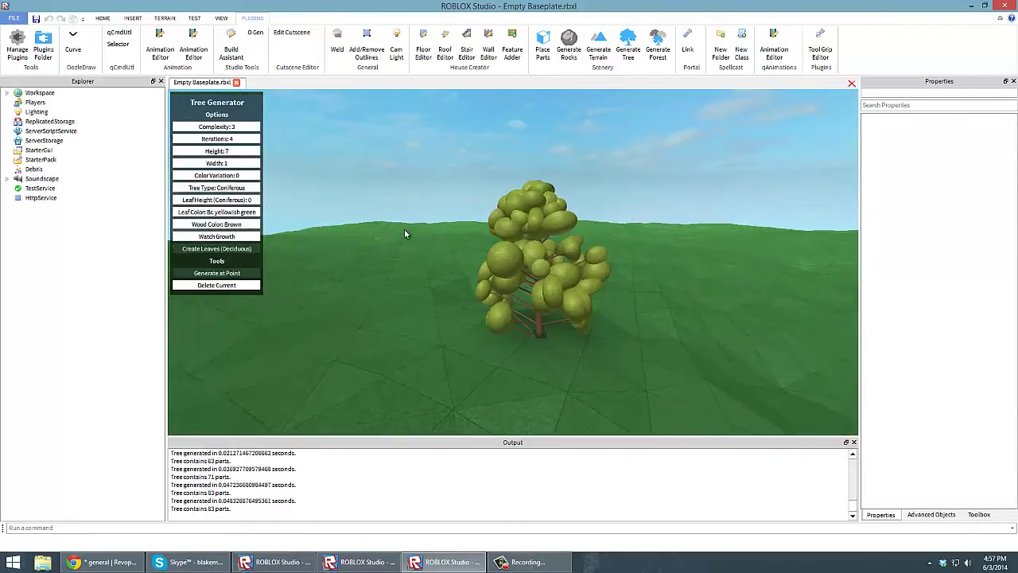
left_click(215, 213)
left_click(358, 214)
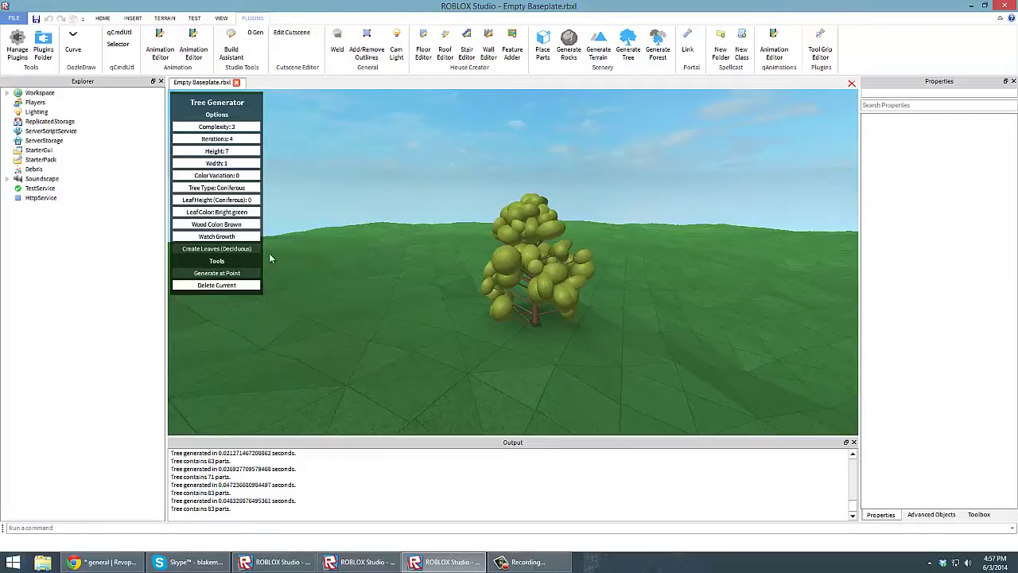
left_click(230, 273)
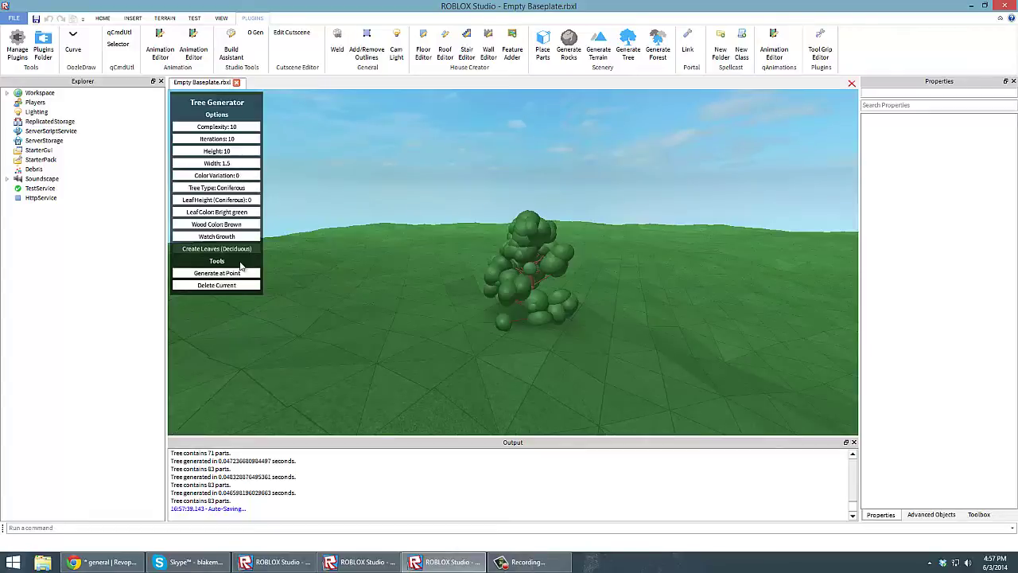
Set complexity, iterations and height to 10 and width to 1.5, and generate a tall coniferous tree.
left_click(246, 271)
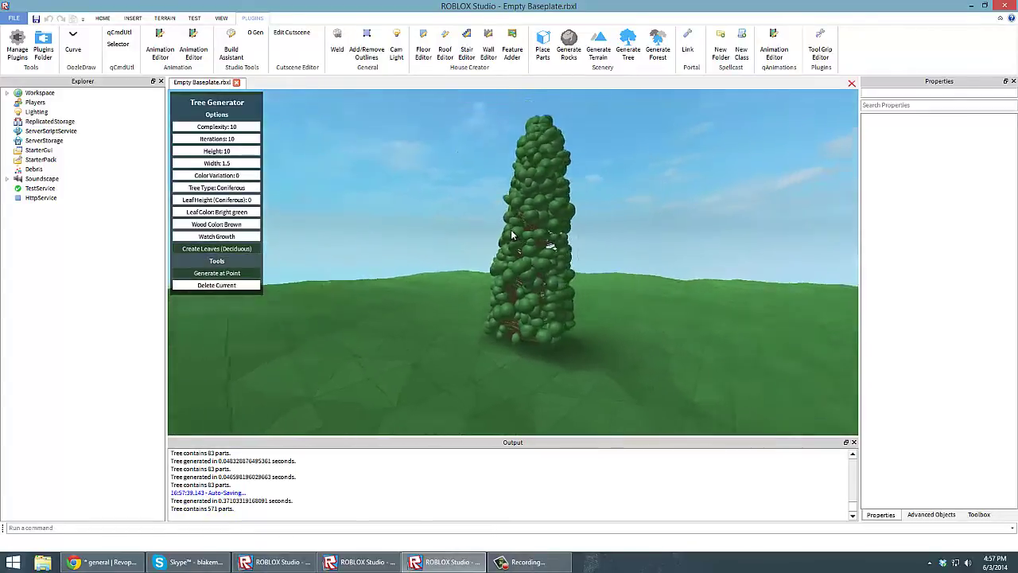
right_click_drag(513, 235, 511, 235)
key("d")
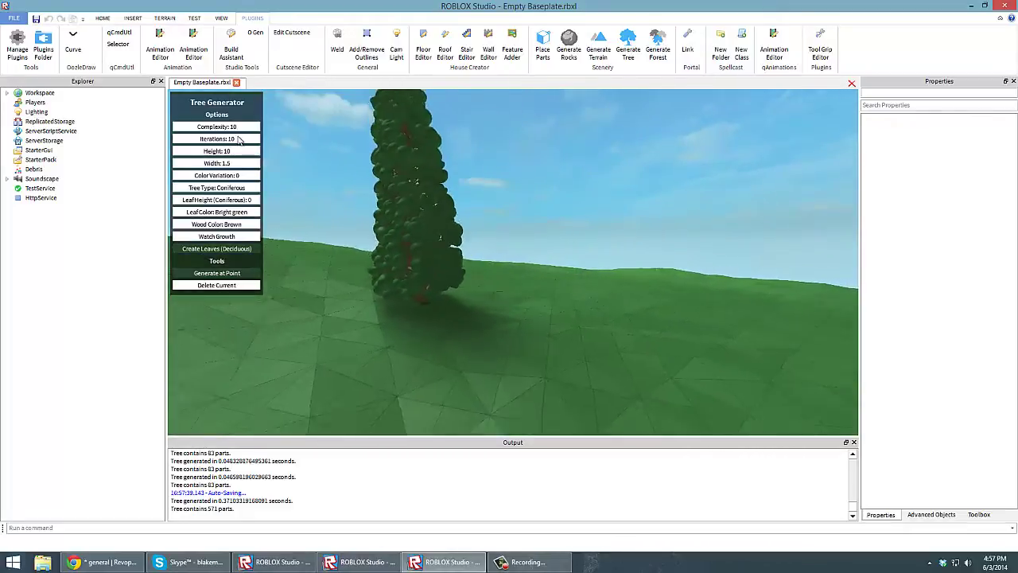
key("a")
key("a")
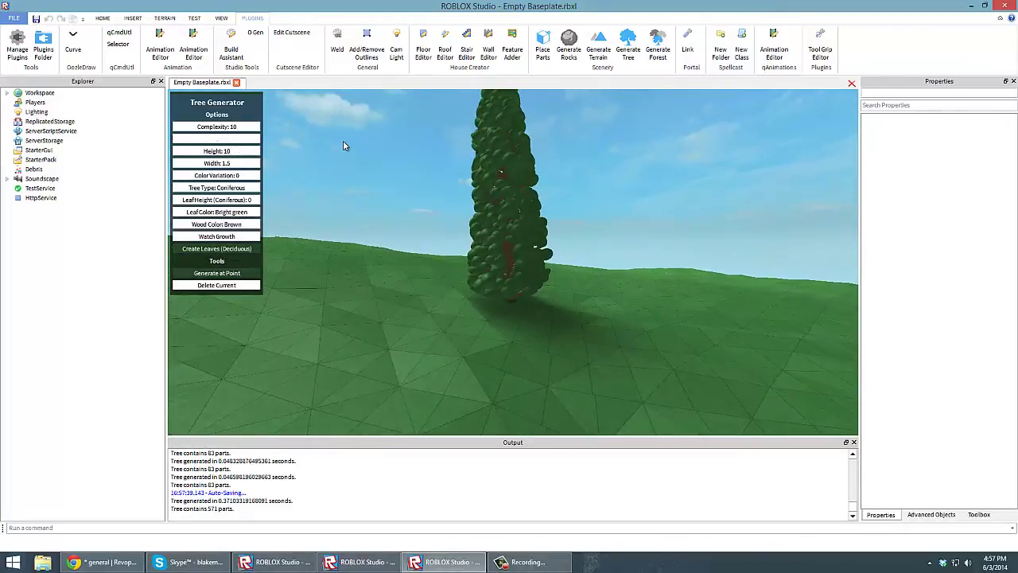
Set the complexity to 6, keep the iterations at 10, and generate another coniferous tree.
left_click(217, 273)
left_click(529, 272)
right_click_drag(529, 272, 350, 213)
key("d")
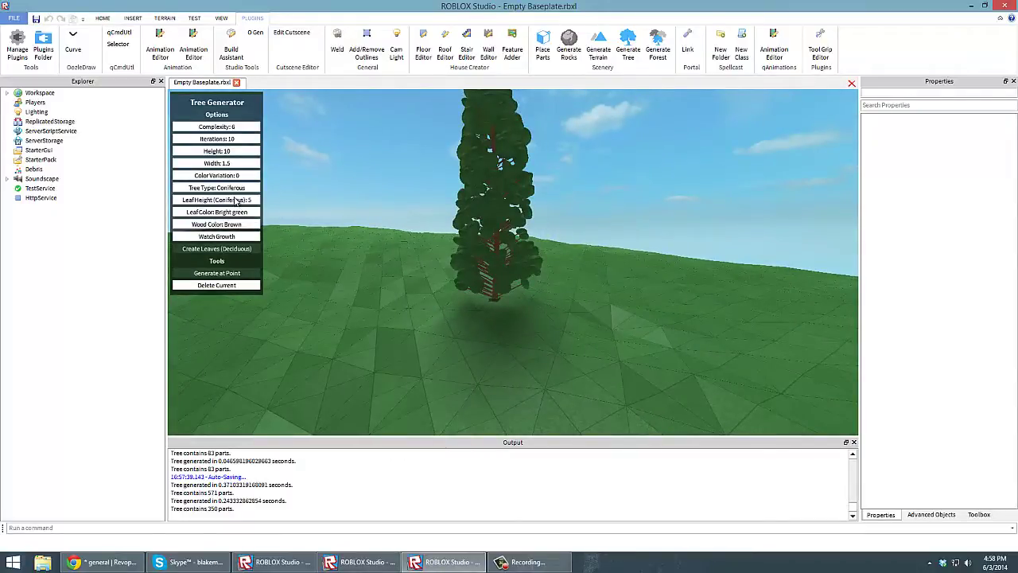
Set the coniferous leaf height to 5 and generate a series of trees with leaves only at the crown.
left_click(216, 273)
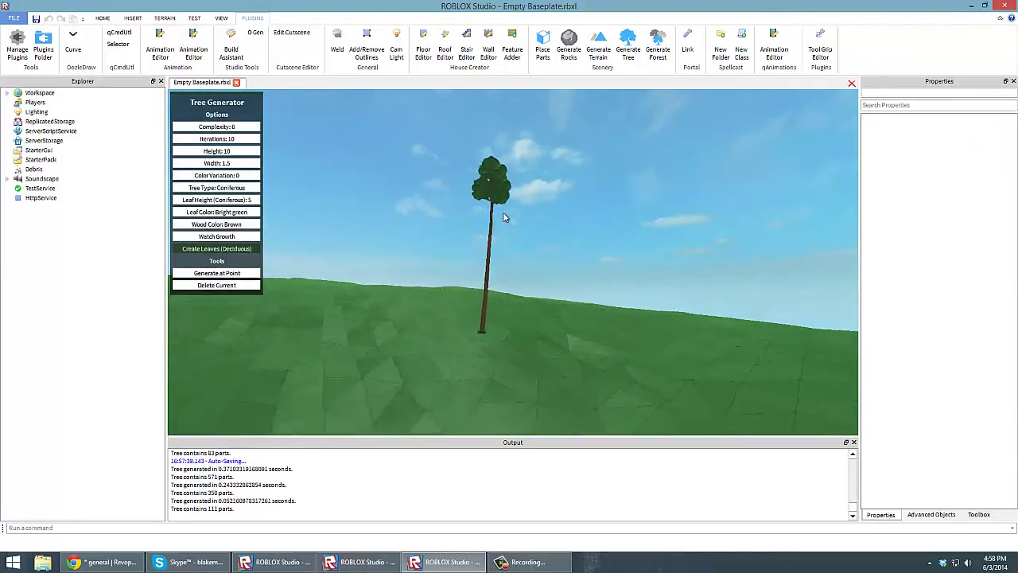
left_click(235, 274)
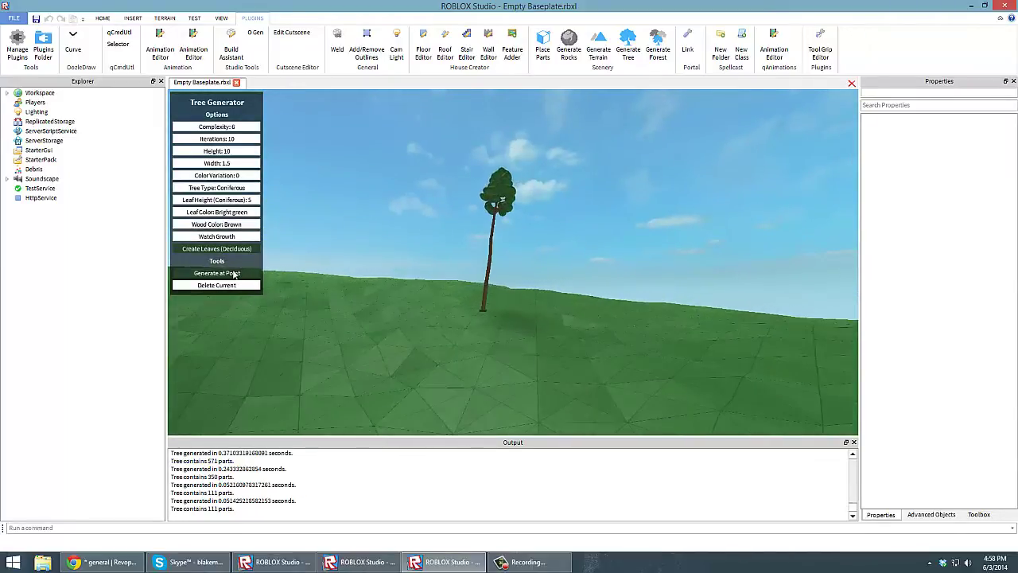
left_click(234, 273)
left_click(235, 274)
left_click(235, 273)
left_click(235, 273)
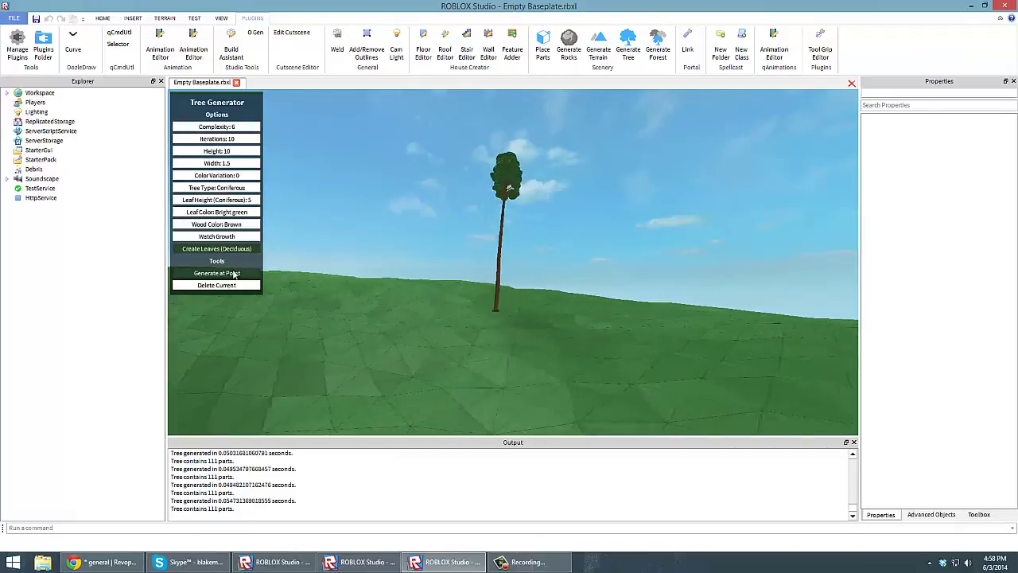
left_click(234, 274)
left_click(234, 273)
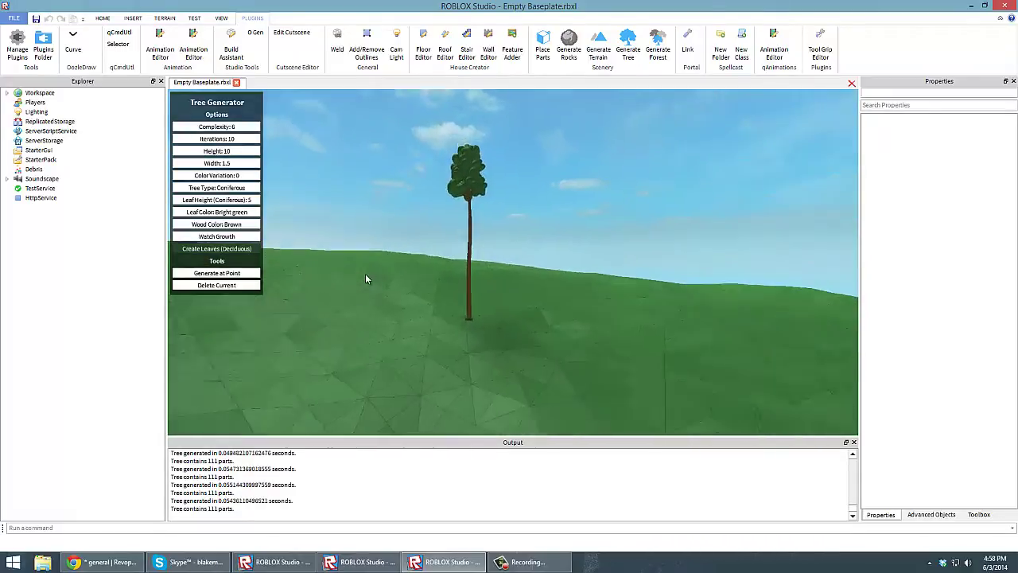
right_click_drag(366, 278, 271, 231)
Enable Watch Growth and generate several coniferous trees to see them grow.
left_click(223, 240)
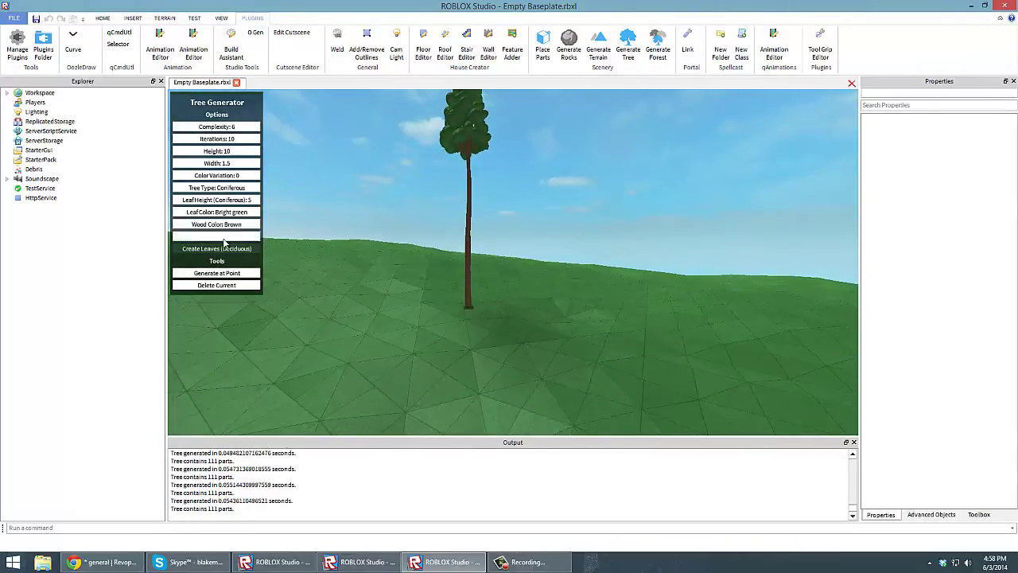
left_click(235, 274)
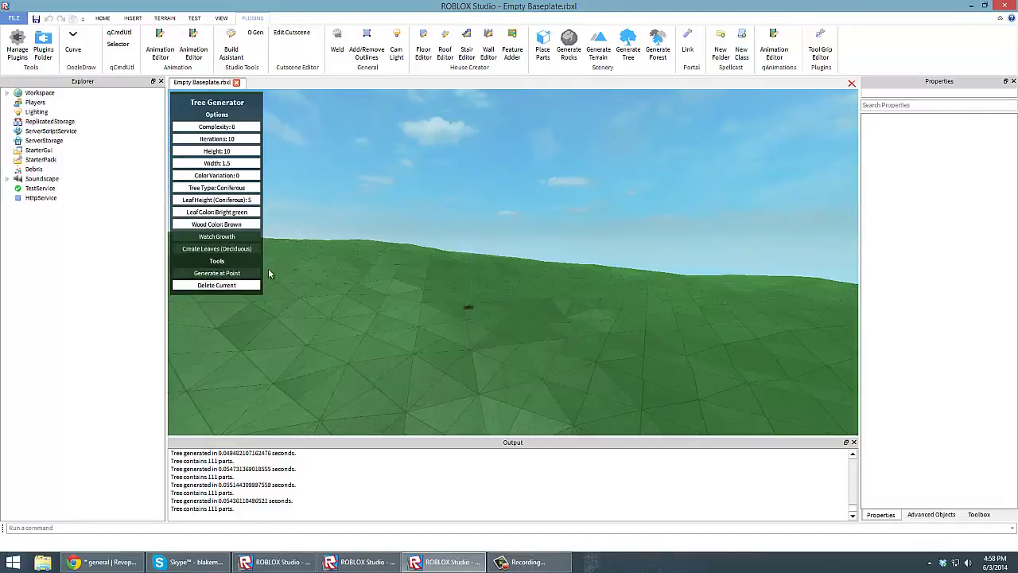
left_click(225, 276)
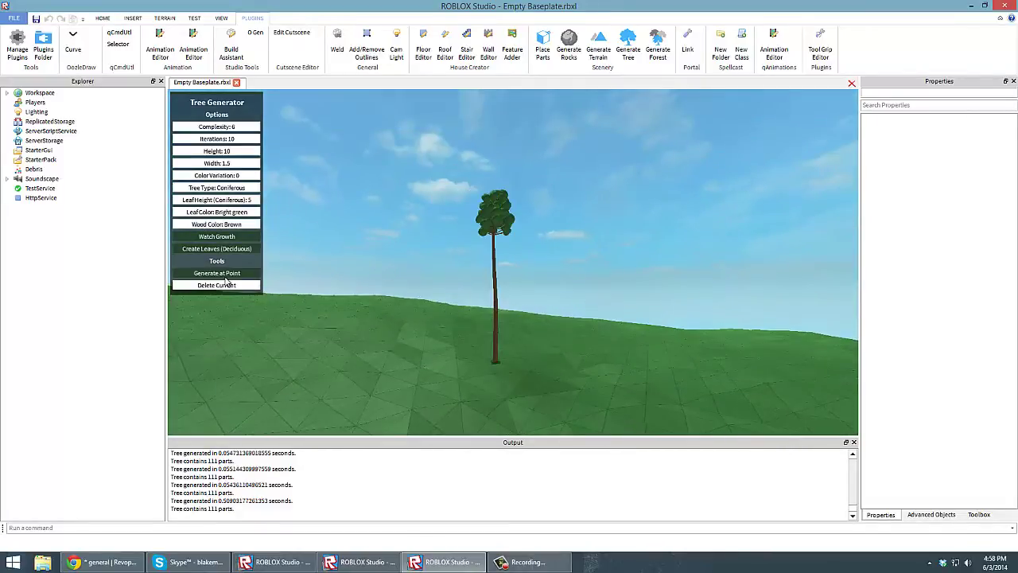
left_click(225, 275)
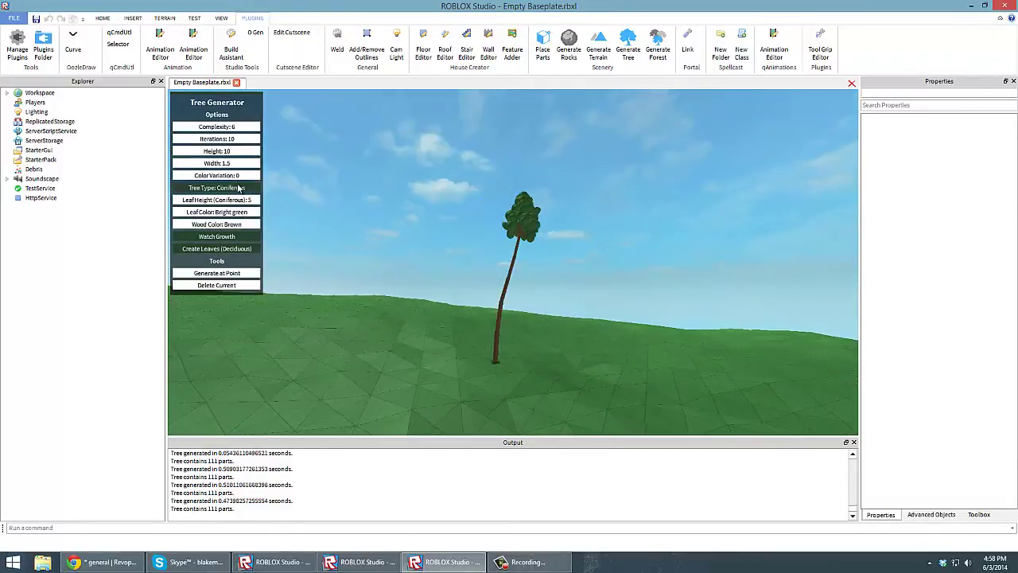
Switch the tree type to Deciduous, set complexity 3, iterations 4 and height 7, and generate a growing tree.
left_click(239, 188)
left_click(314, 204)
left_click(229, 188)
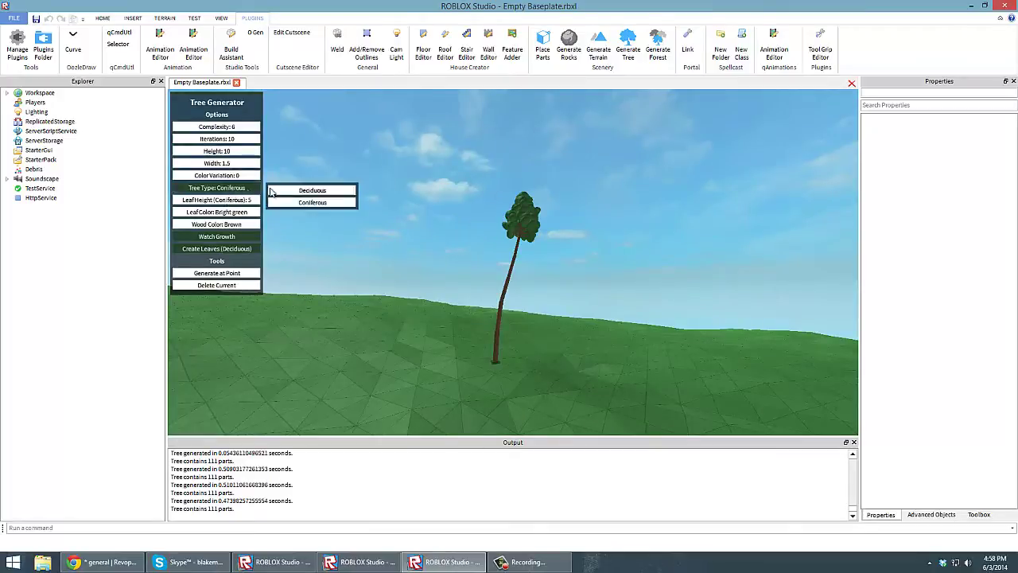
left_click(286, 191)
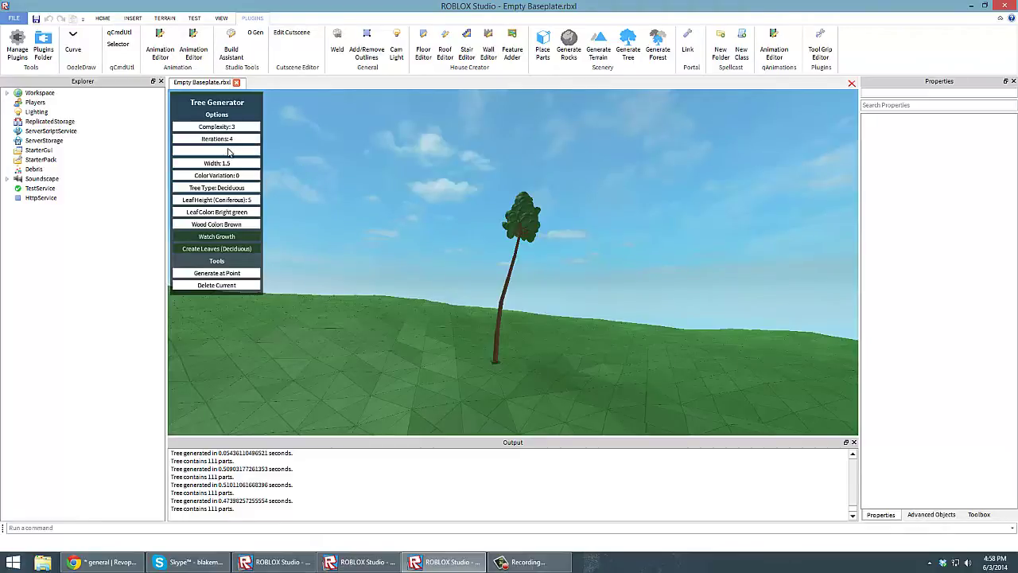
left_click(232, 276)
scroll(504, 297, "up", 5)
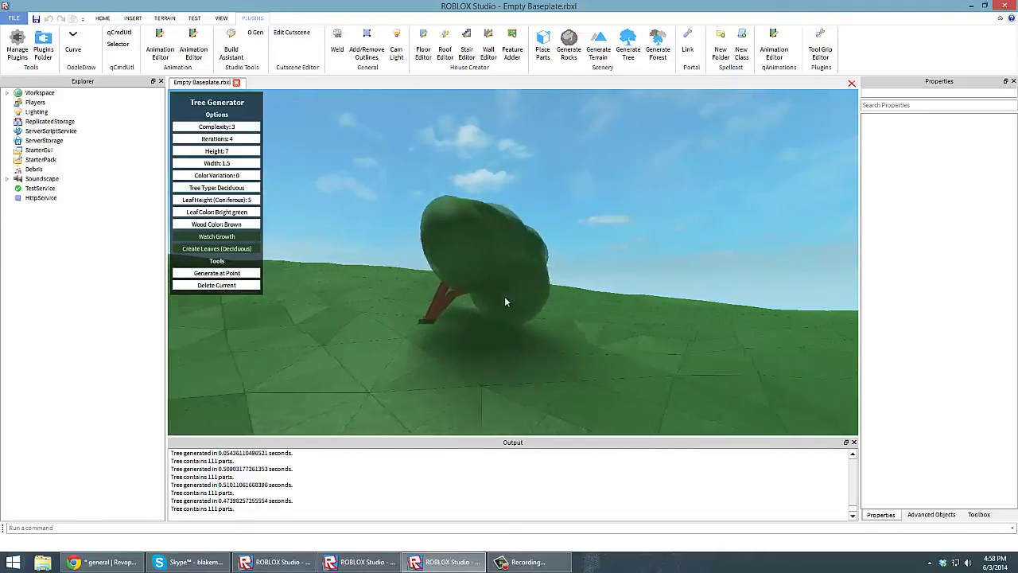
scroll(493, 297, "down", 5)
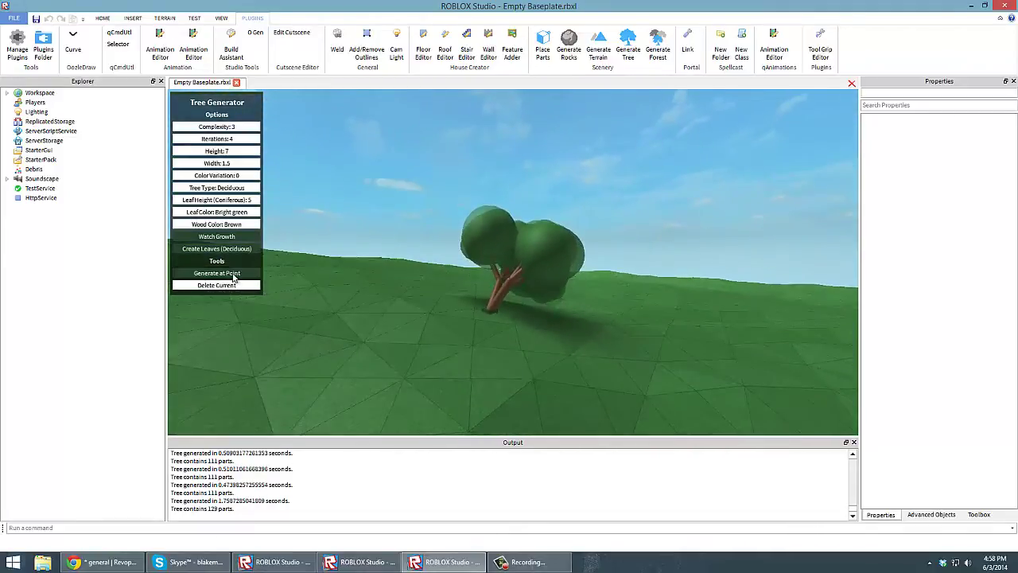
Generate another deciduous tree with visible growth and view it from a different angle.
left_click(233, 277)
key("d")
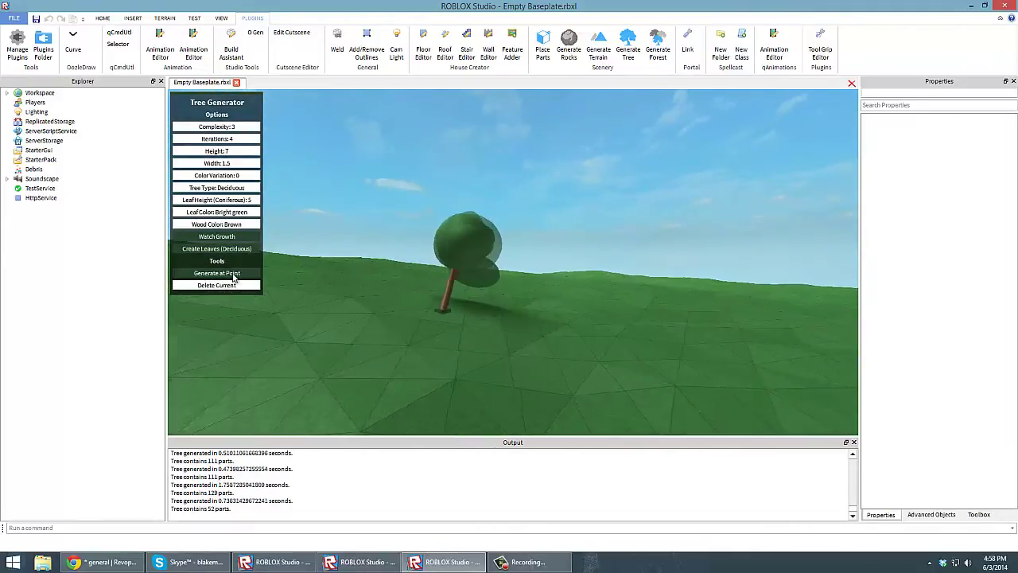
right_click_drag(549, 251, 419, 274)
key("d")
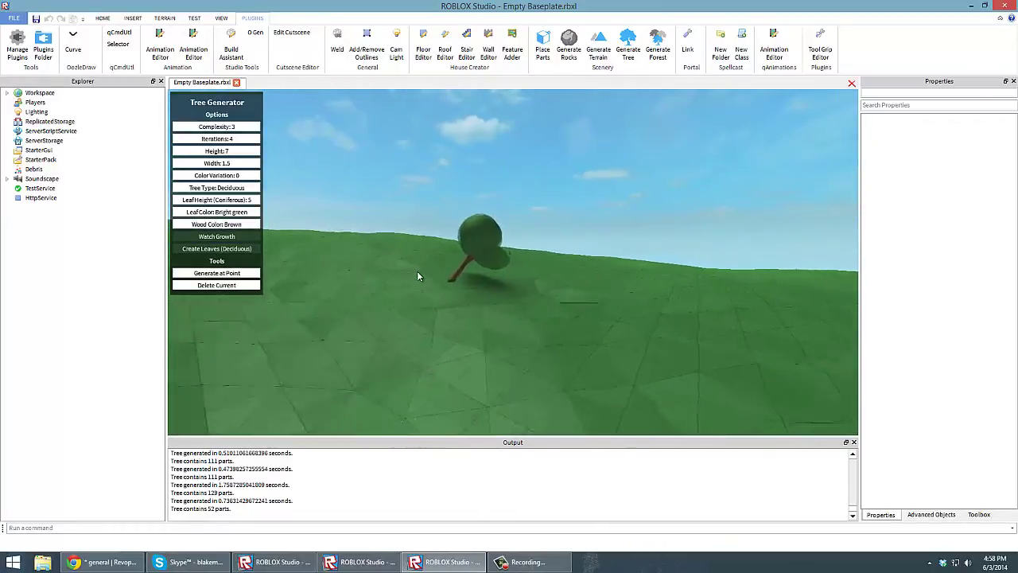
key("w")
right_click_drag(311, 209, 319, 217)
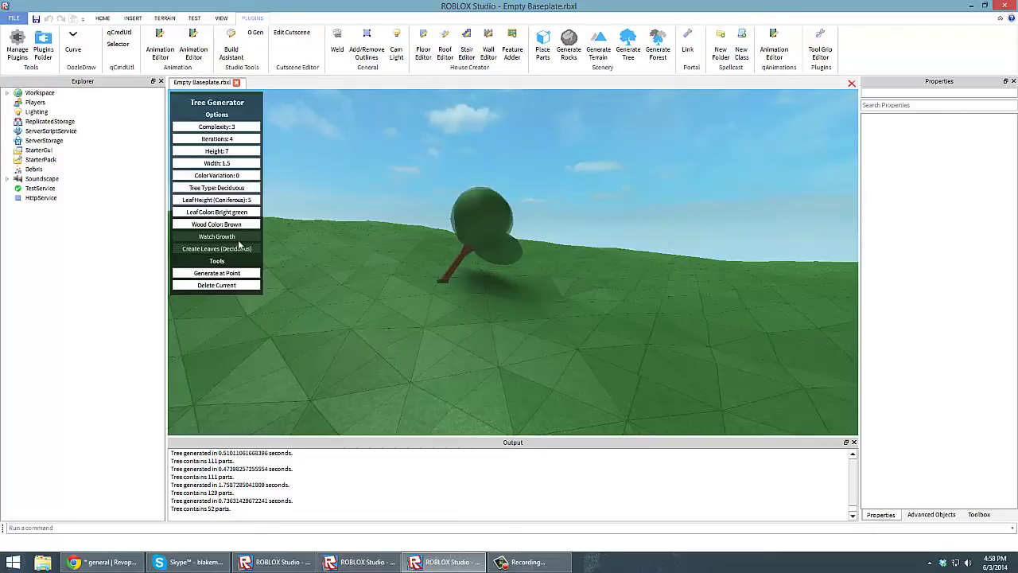
Turn off leaf creation for deciduous trees and generate several bare trees.
left_click(240, 276)
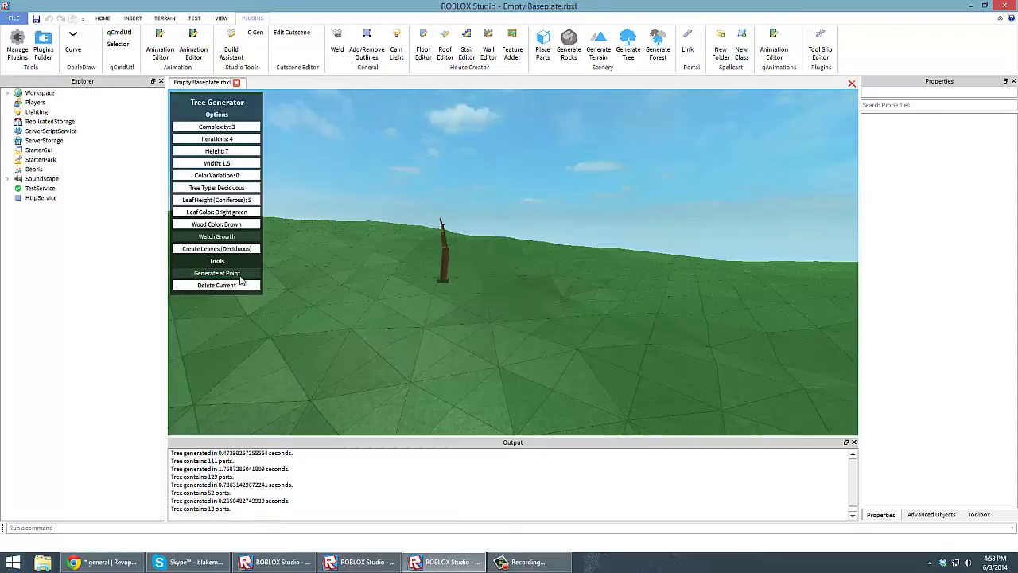
key("e")
key("w")
key("a")
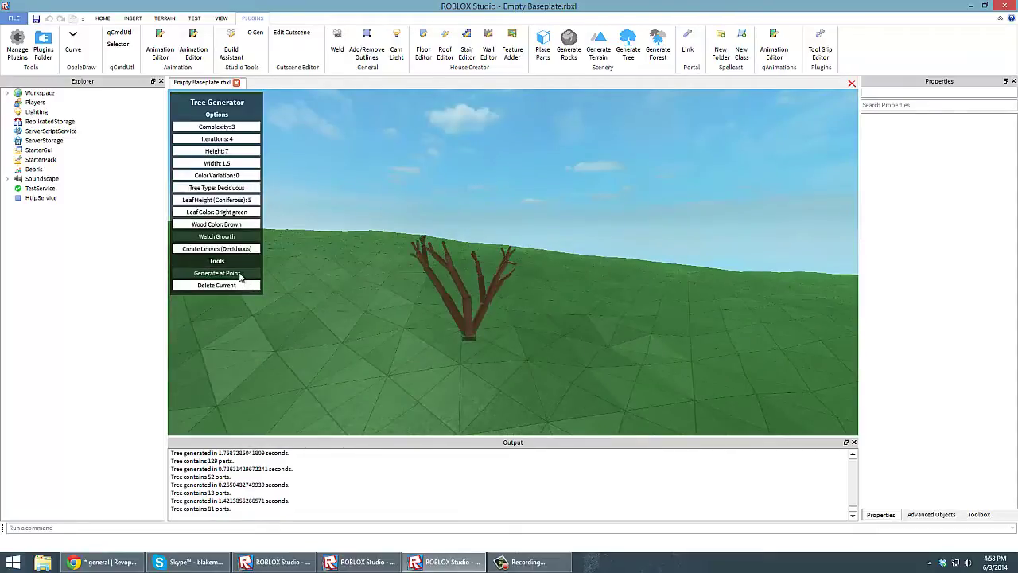
left_click(240, 275)
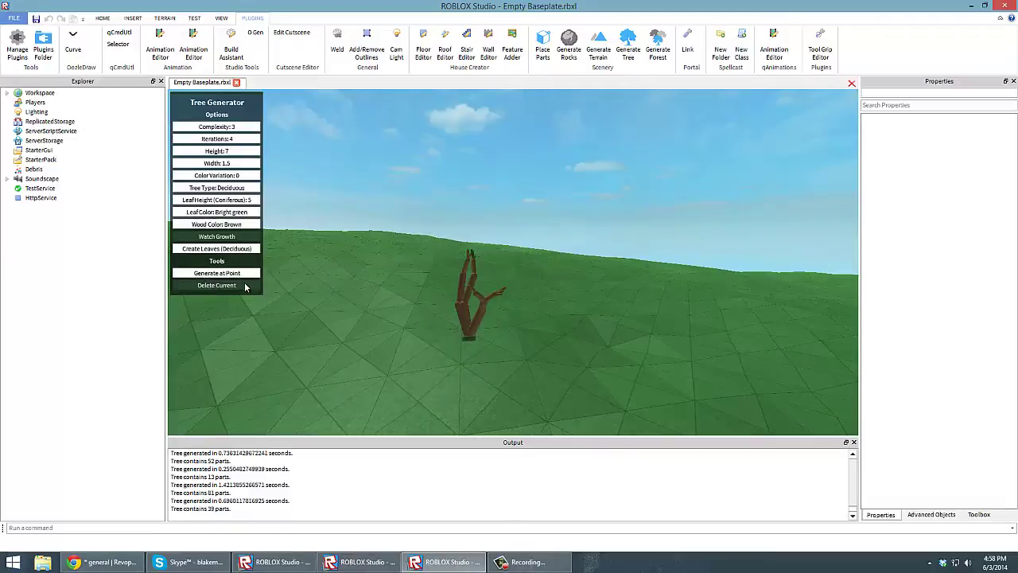
Delete the current bare tree and close the Tree Generator.
left_click(216, 285)
left_click(628, 47)
scroll(604, 185, "up", 5)
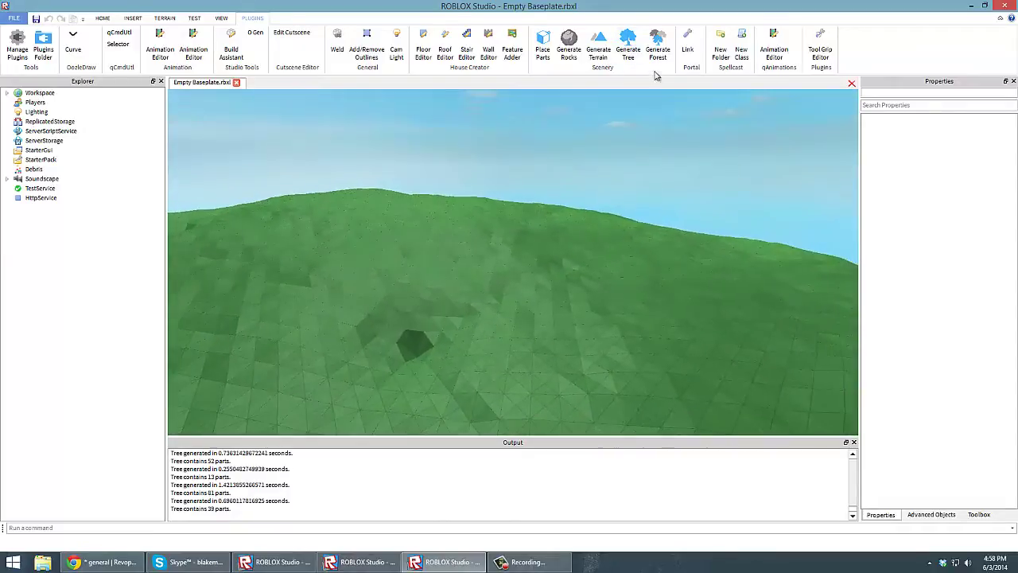
Open the Forest Generator and inspect its circular spawn area on the hilly terrain.
left_click(658, 48)
scroll(486, 271, "up", 3)
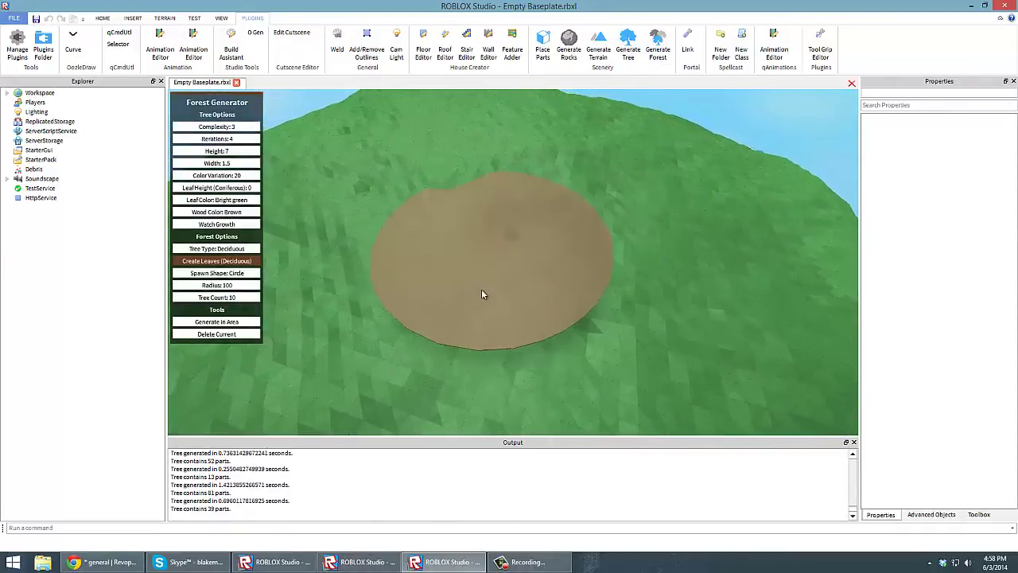
scroll(435, 284, "down", 4)
scroll(398, 239, "up", 2)
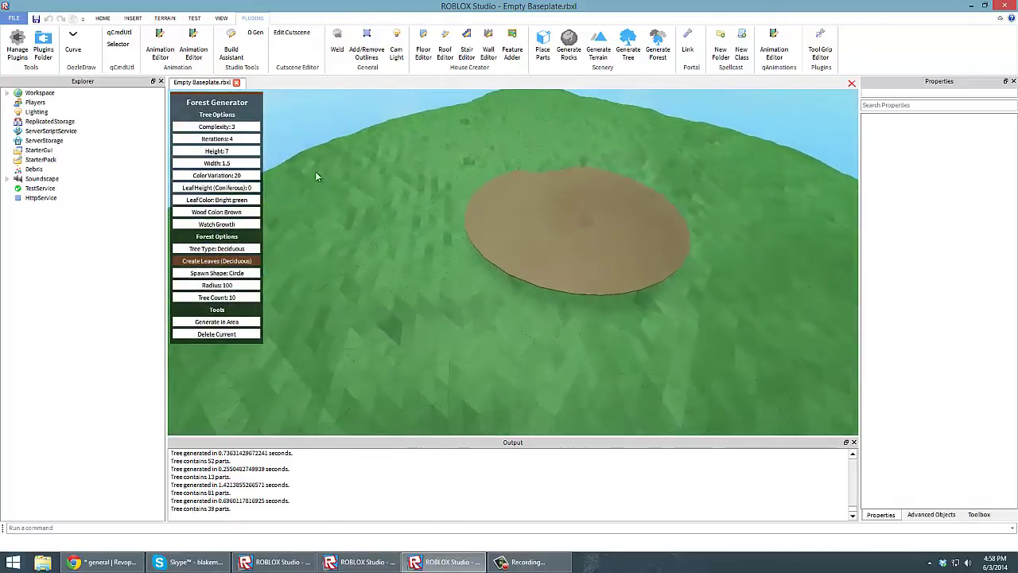
Set the forest's spawn shape to Square.
scroll(404, 233, "down", 3)
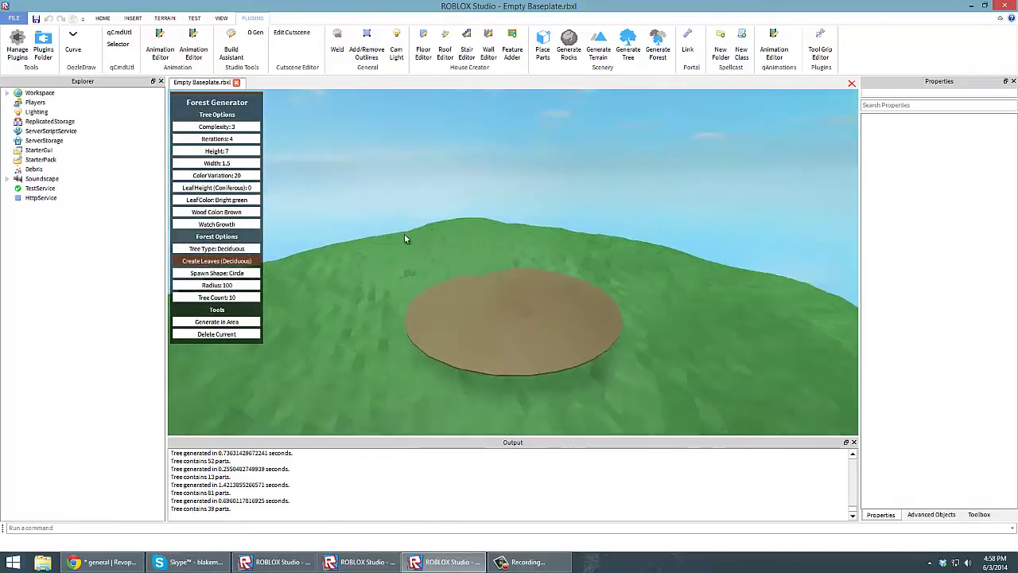
left_click(239, 273)
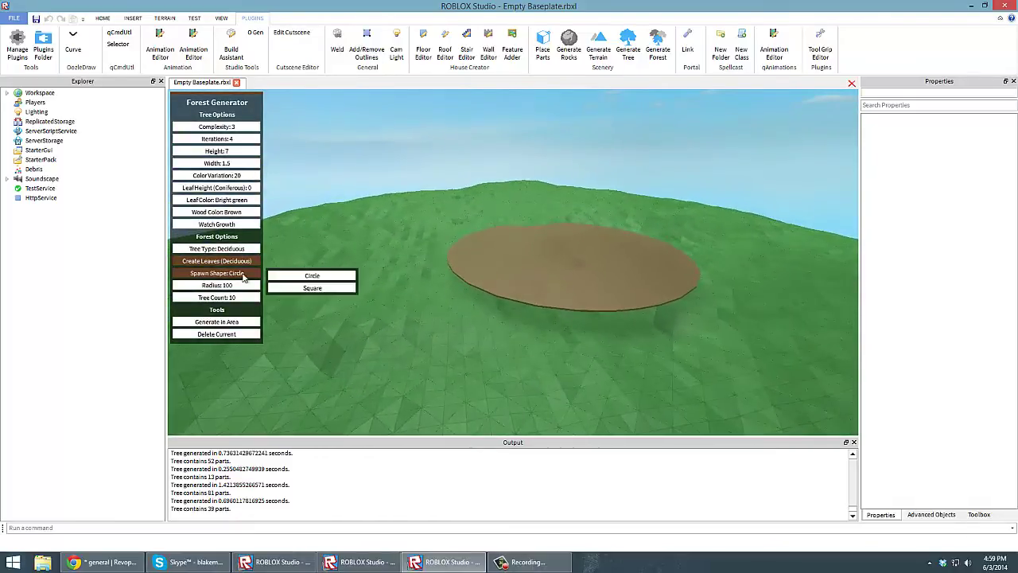
left_click(311, 287)
right_click_drag(311, 288, 313, 230)
scroll(313, 231, "up", 1)
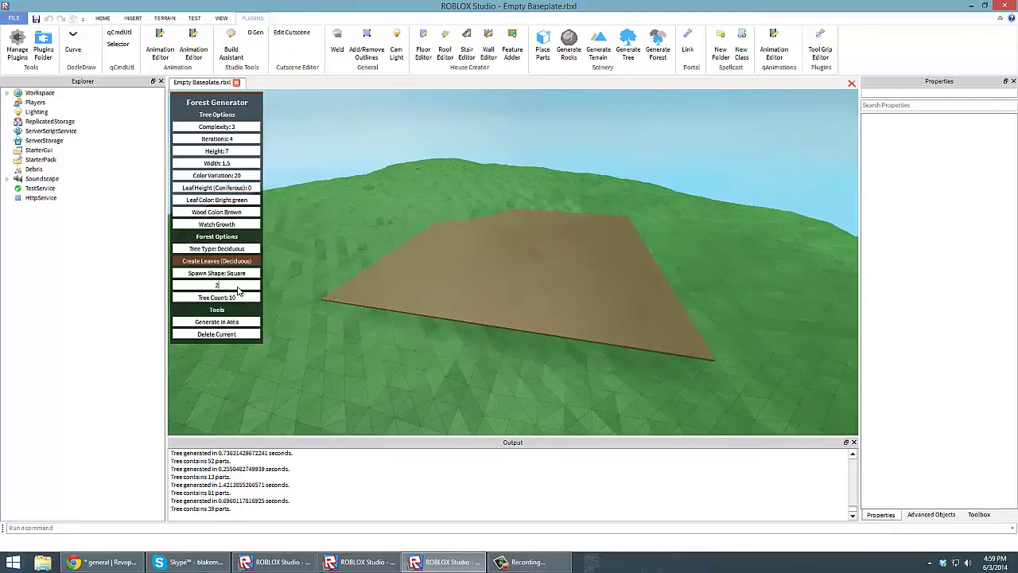
Generate a deciduous forest in the square area with a radius of 200 and a tree count of 100.
type("00")
key("Return")
scroll(409, 206, "down", 4)
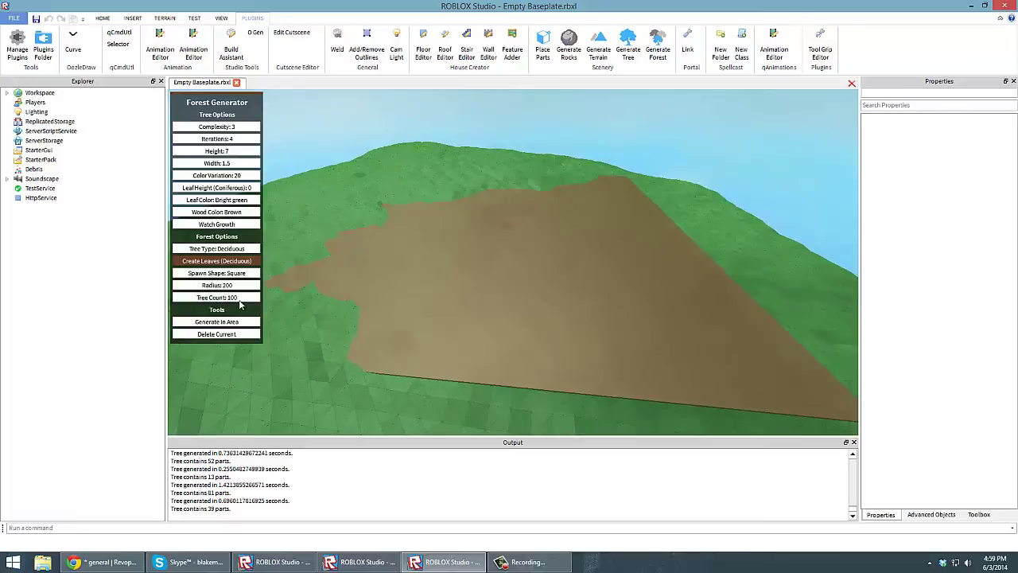
left_click(246, 322)
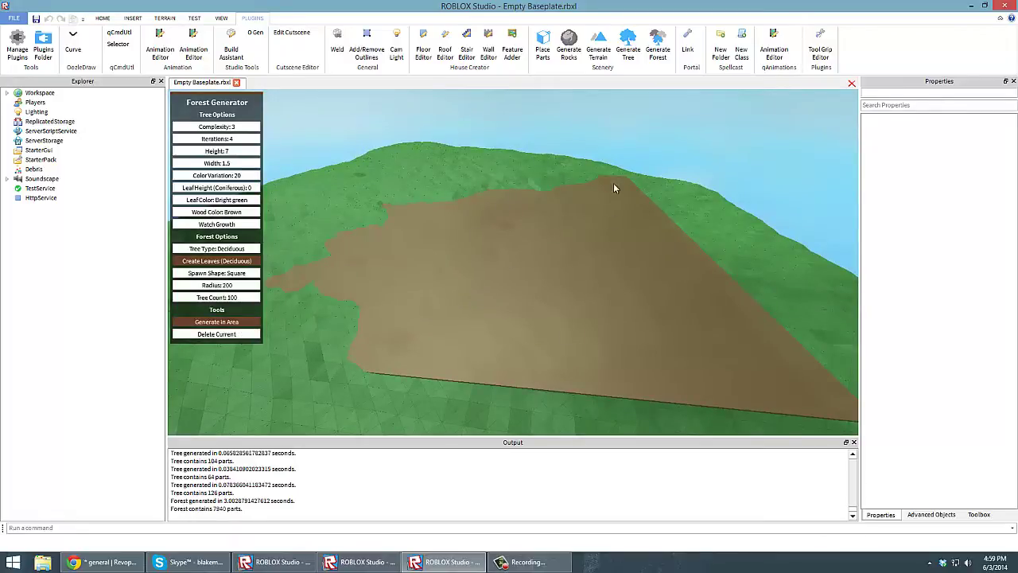
scroll(462, 330, "up", 10)
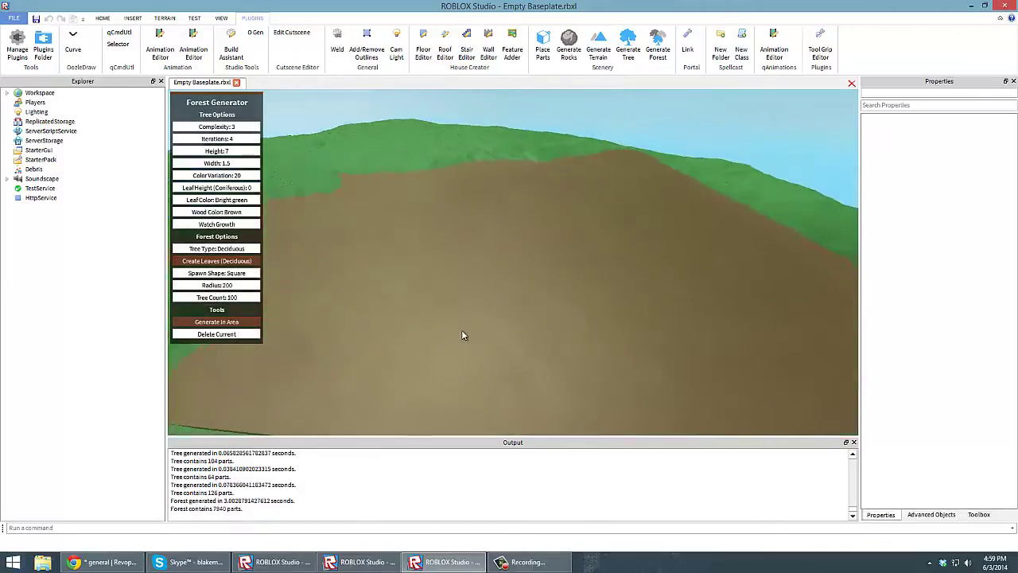
scroll(462, 330, "up", 10)
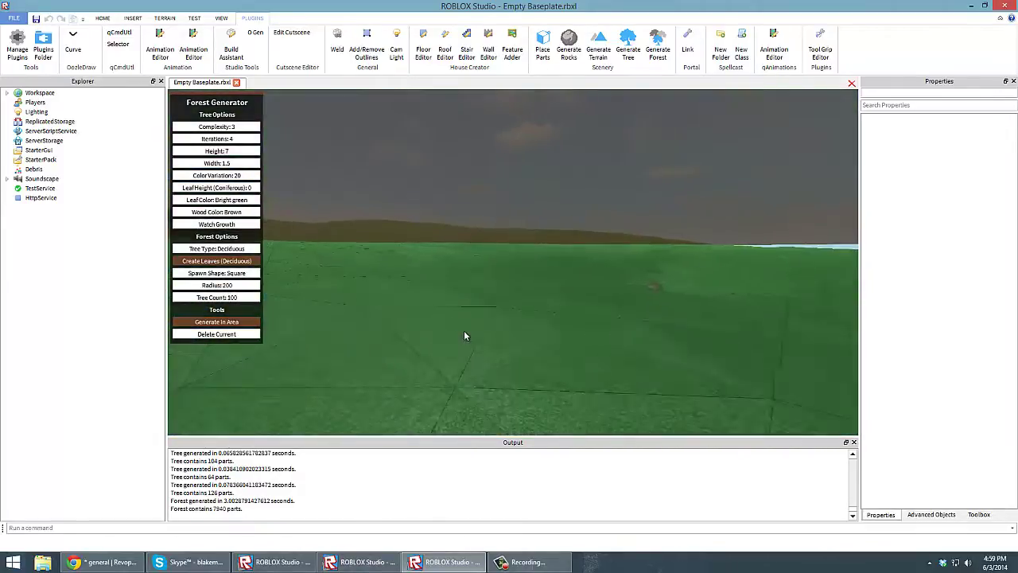
right_click_drag(464, 330, 674, 58)
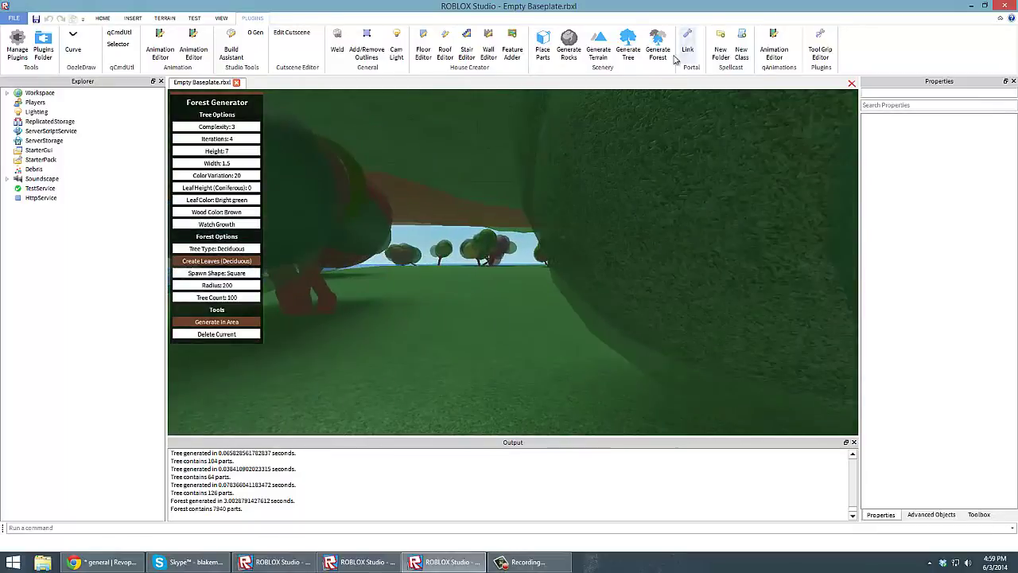
Delete the current forest, generate another deciduous one with the same settings, and view its trees beneath the terrain.
left_click(222, 334)
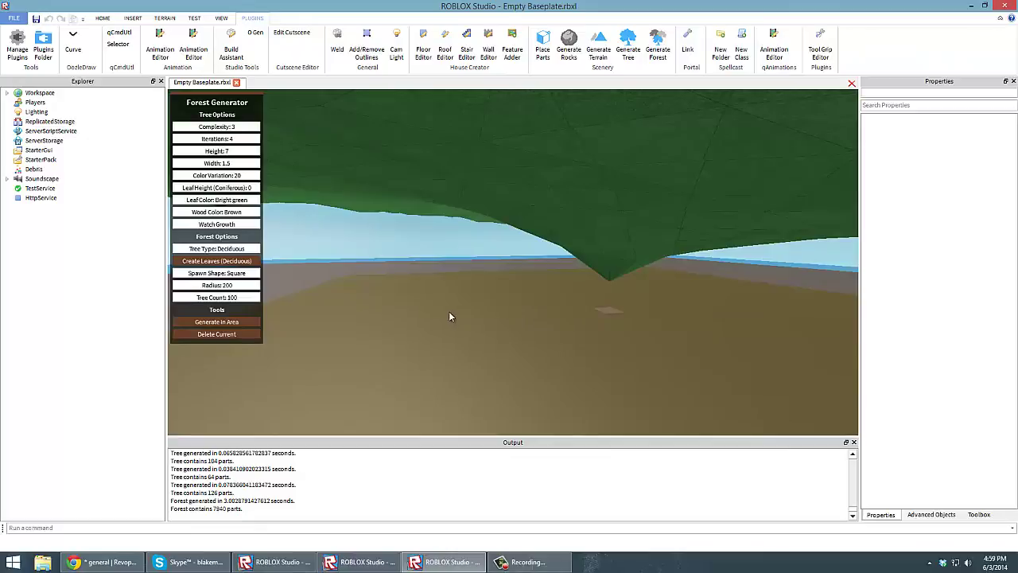
scroll(463, 304, "up", 5)
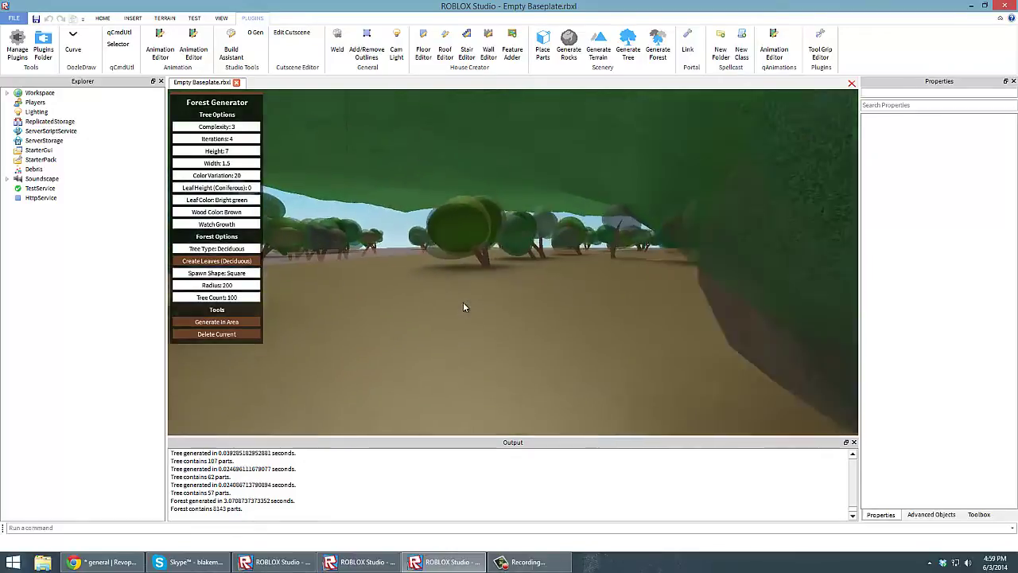
scroll(464, 303, "up", 4)
scroll(465, 304, "down", 6)
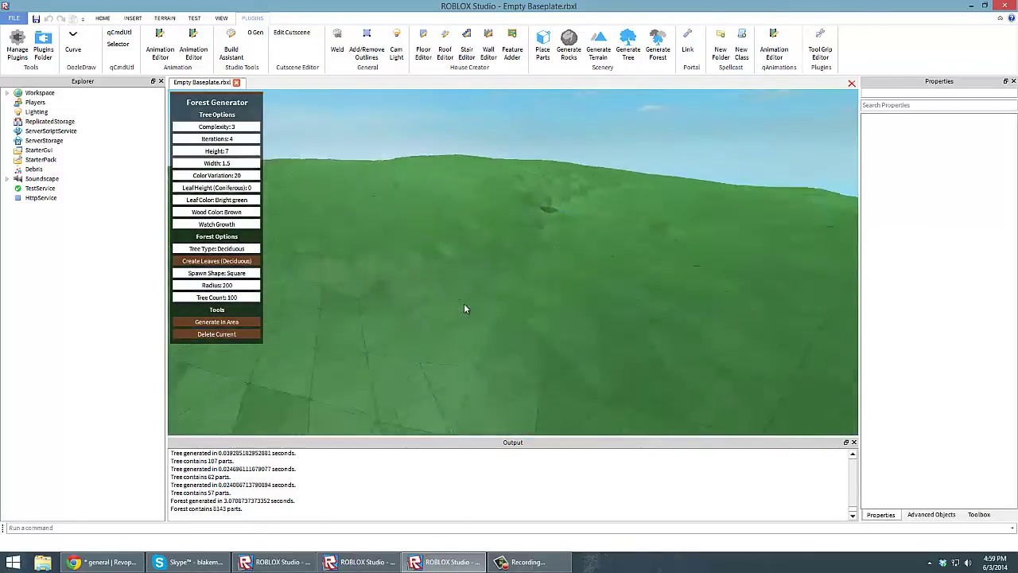
scroll(465, 304, "up", 6)
scroll(465, 304, "down", 4)
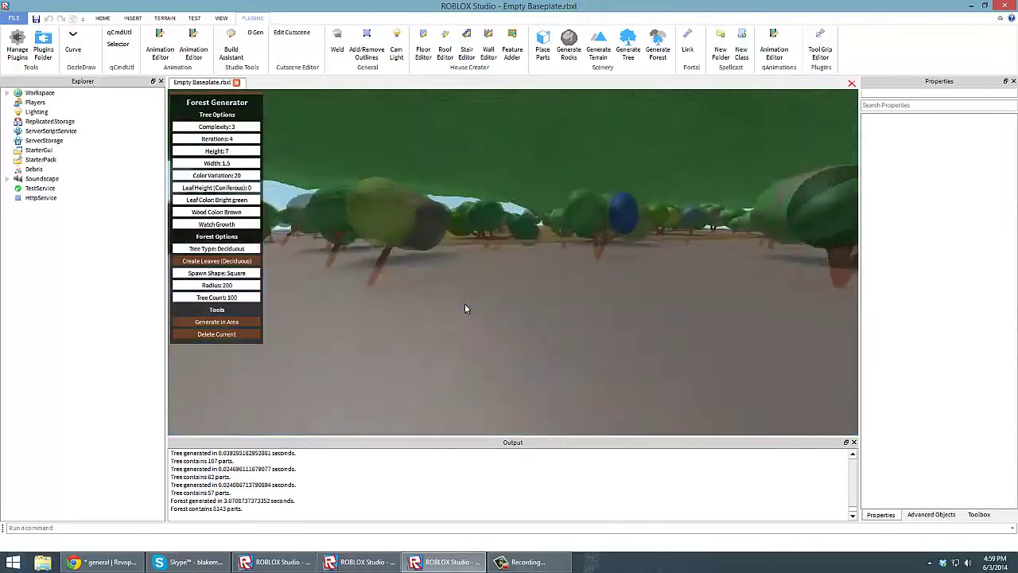
right_click_drag(466, 305, 463, 302)
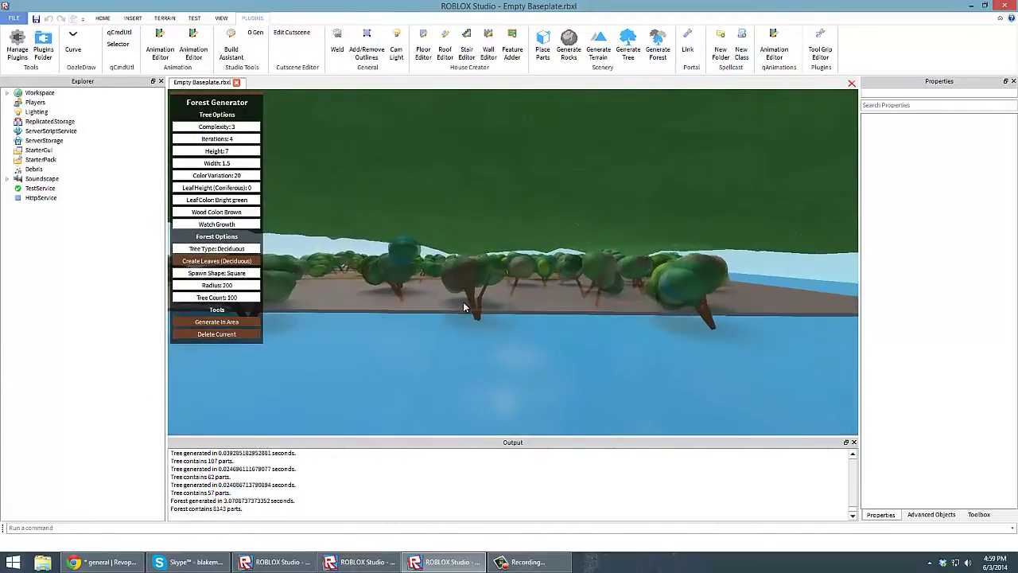
key("w")
Replace the current forest with a newly generated deciduous forest in the same square area.
left_click(231, 335)
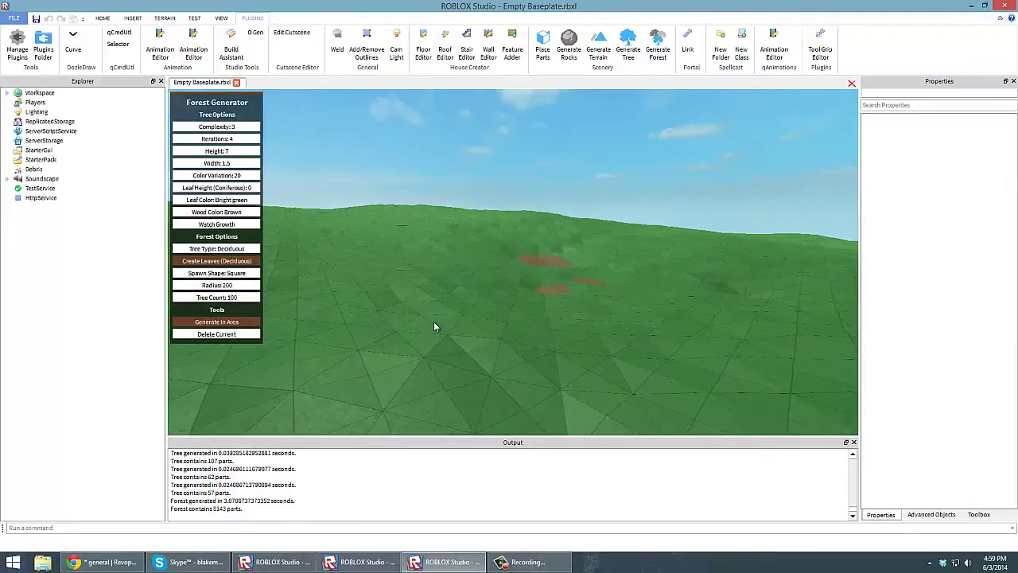
left_click(461, 317)
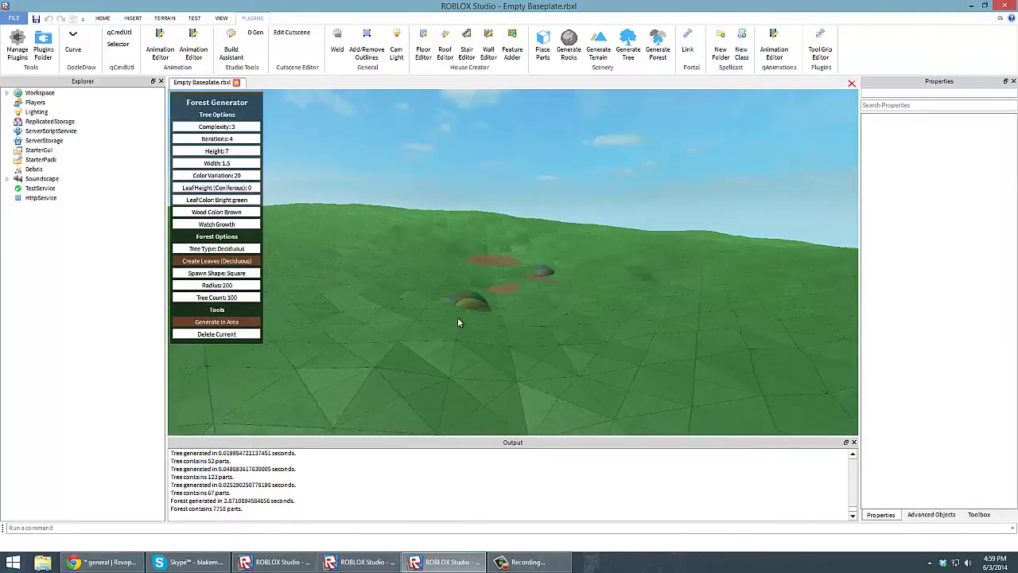
scroll(511, 253, "down", 3)
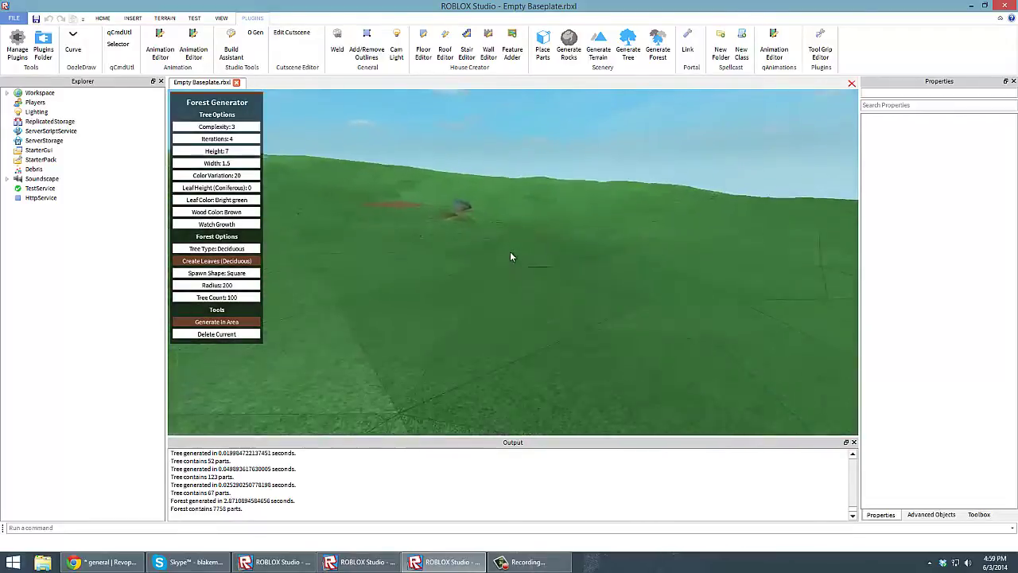
Examine the newly generated deciduous forest below the hilly terrain from several distances and angles.
scroll(512, 254, "up", 5)
key("w")
right_click_drag(511, 255, 511, 254)
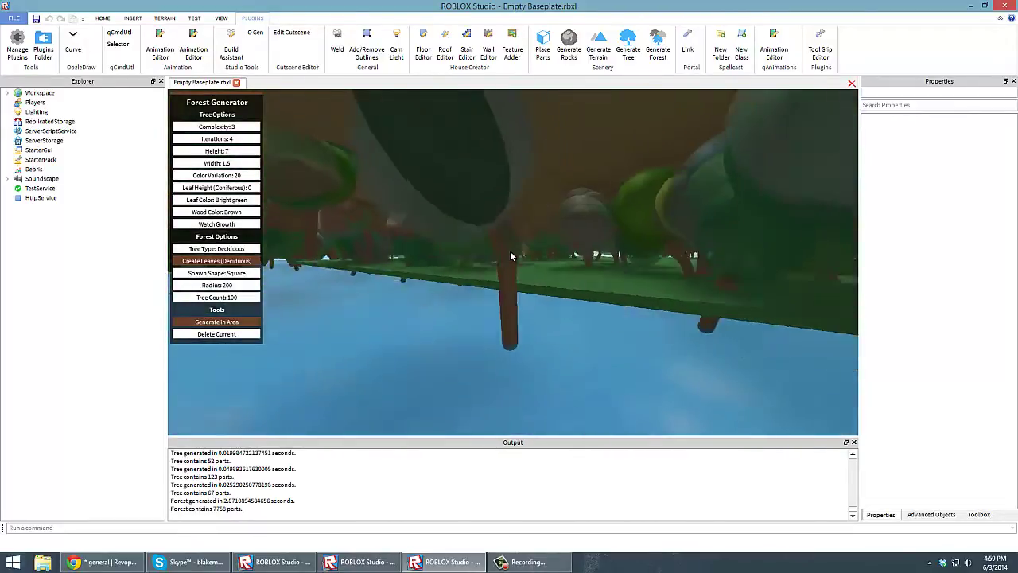
right_click_drag(478, 304, 498, 303)
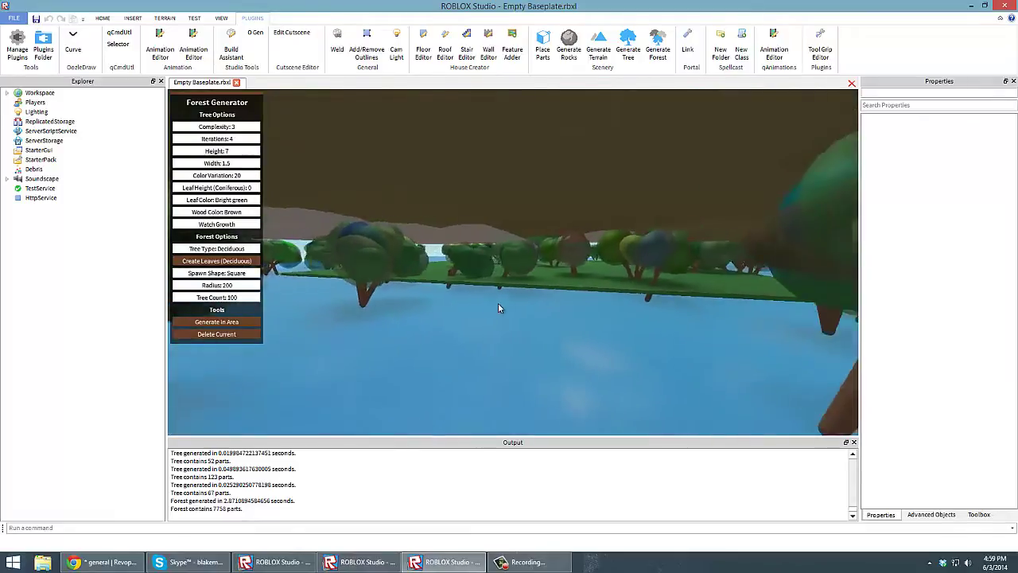
scroll(498, 303, "down", 4)
scroll(497, 303, "up", 5)
scroll(435, 291, "down", 4)
scroll(322, 256, "up", 3)
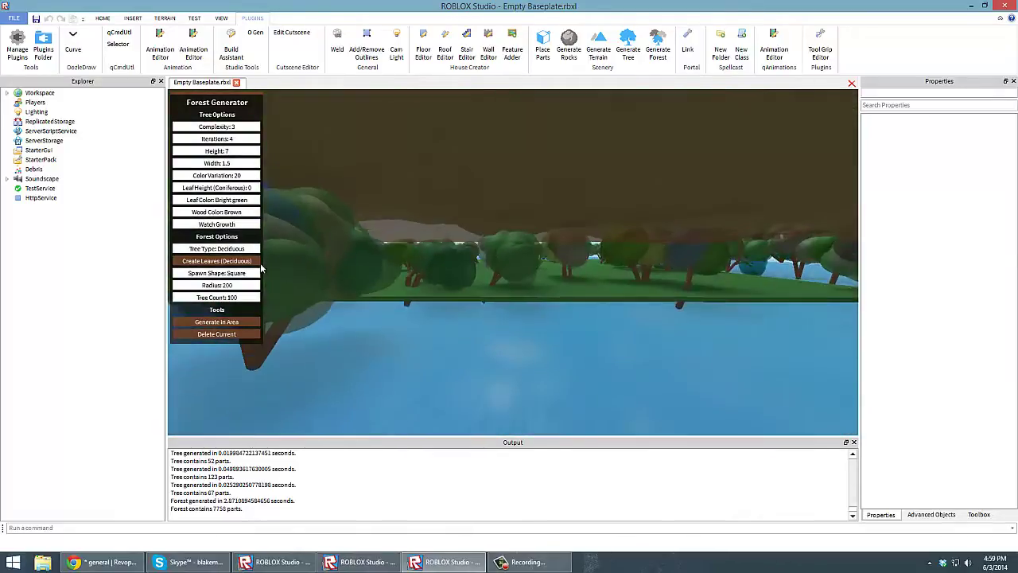
scroll(259, 267, "down", 2)
Set the tree type to Coniferous and generate a coniferous forest in the area.
left_click(228, 249)
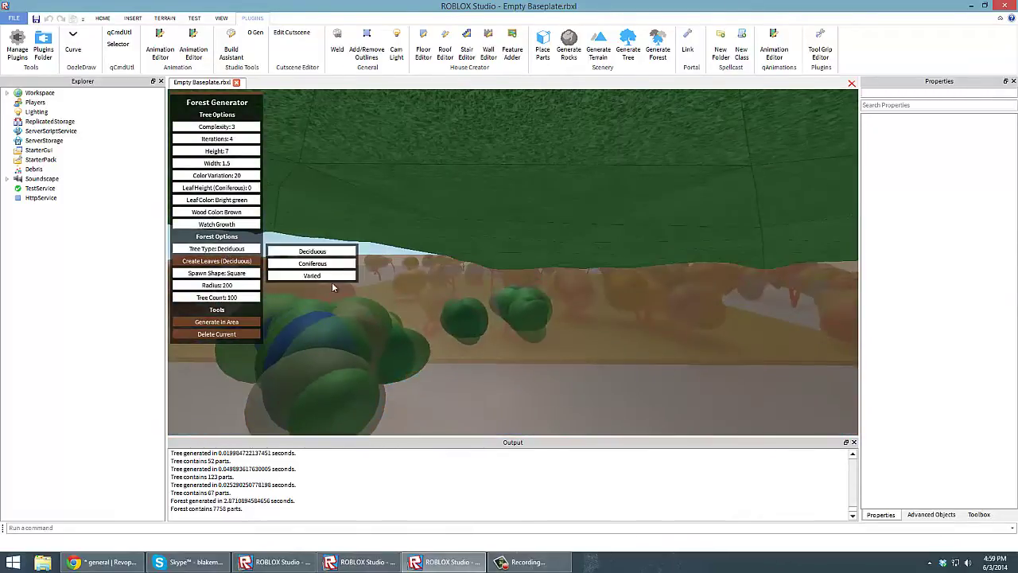
left_click(323, 264)
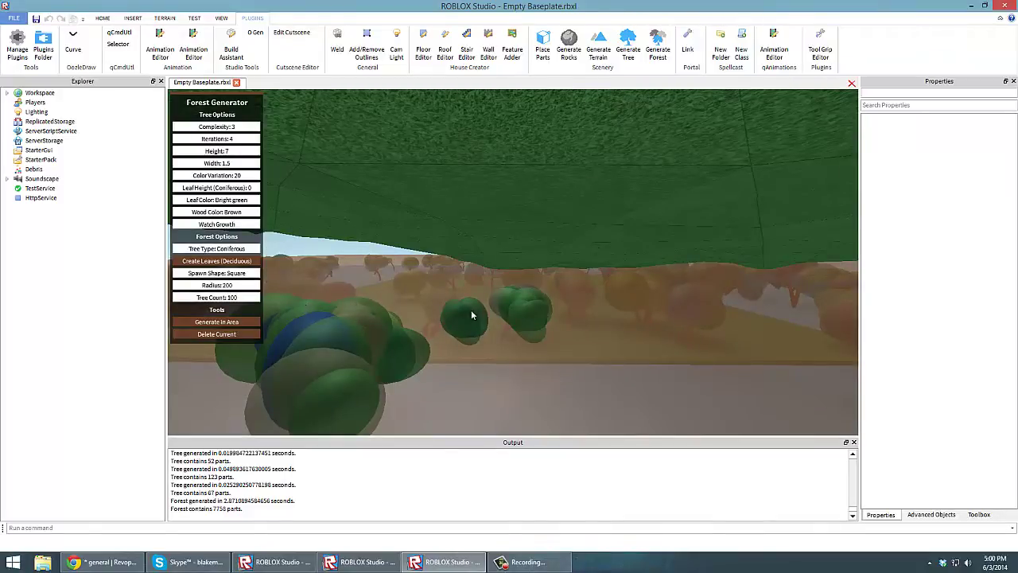
scroll(493, 303, "down", 6)
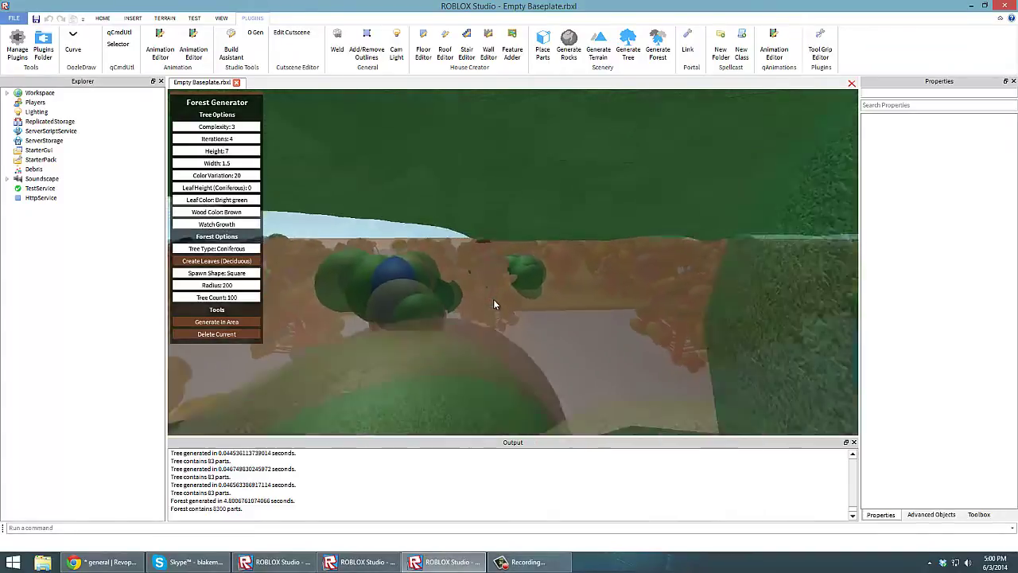
key("w")
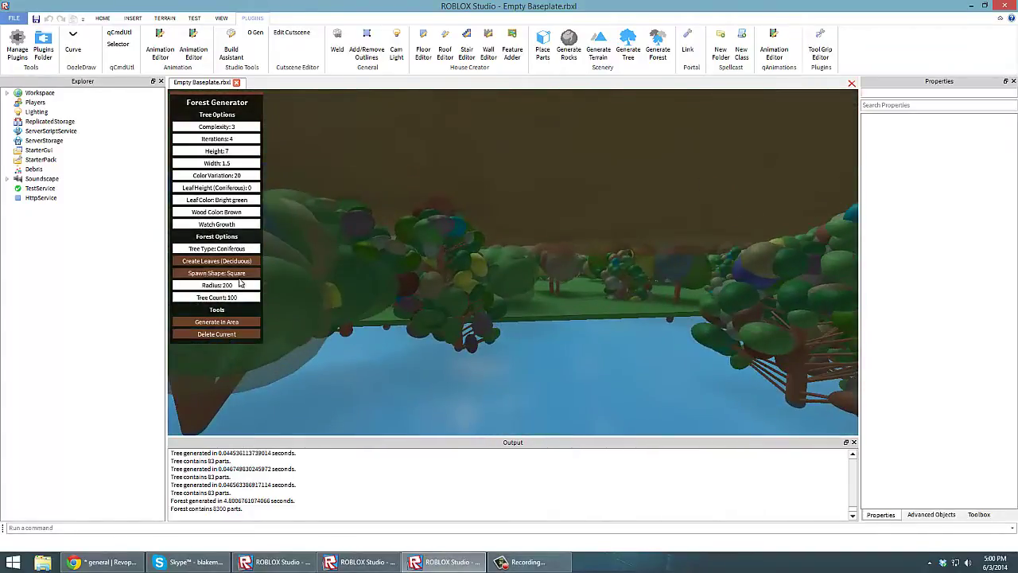
Set the tree type to Varied and delete both the coniferous forest and the remaining forest model from Workspace.
left_click(238, 248)
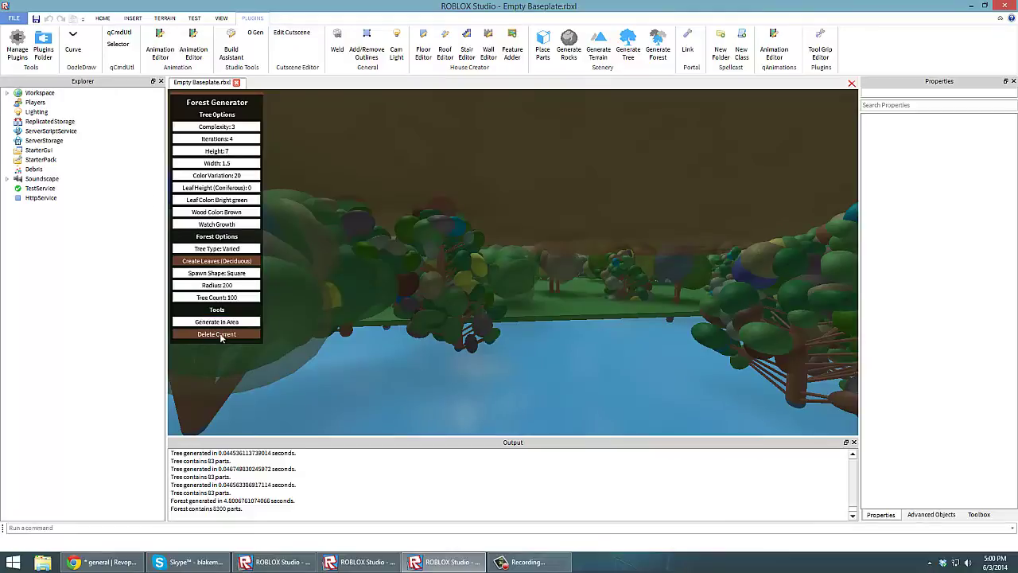
left_click(226, 334)
left_click(7, 93)
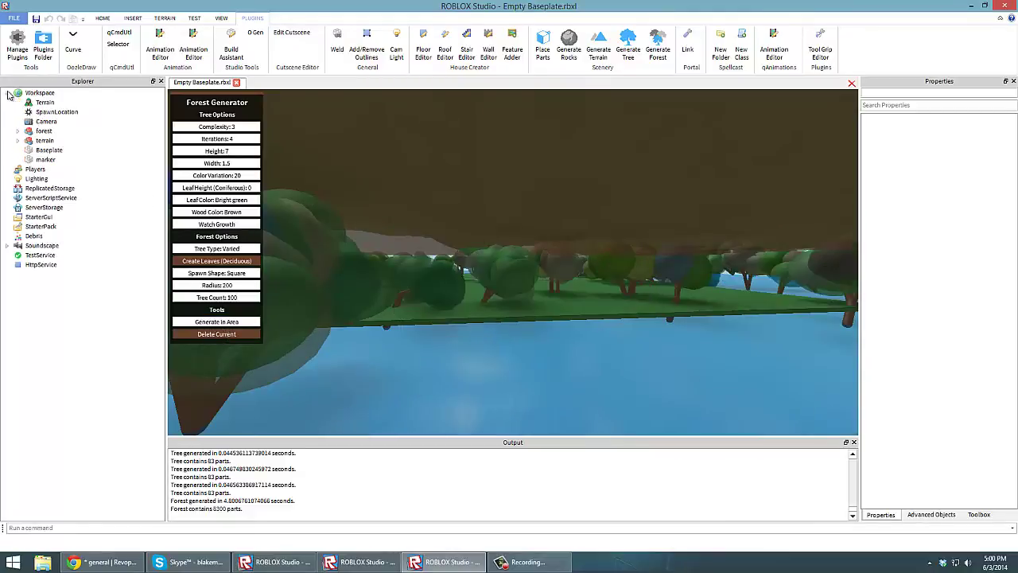
left_click(45, 131)
key("Delete")
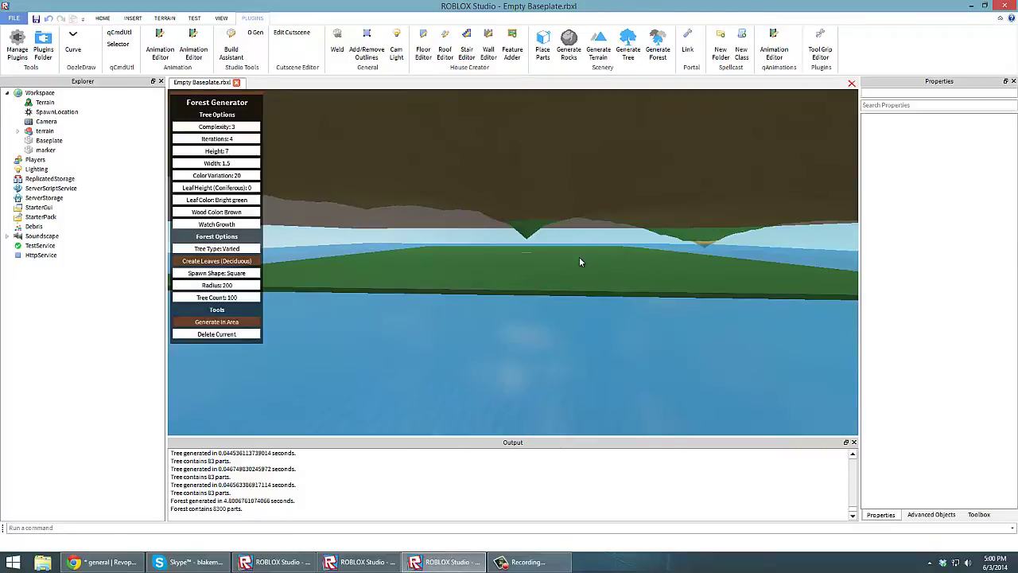
Generate a forest of varied tree types in the square area and view it among the trees.
key("s")
right_click_drag(579, 262, 625, 212)
key("w")
key("e")
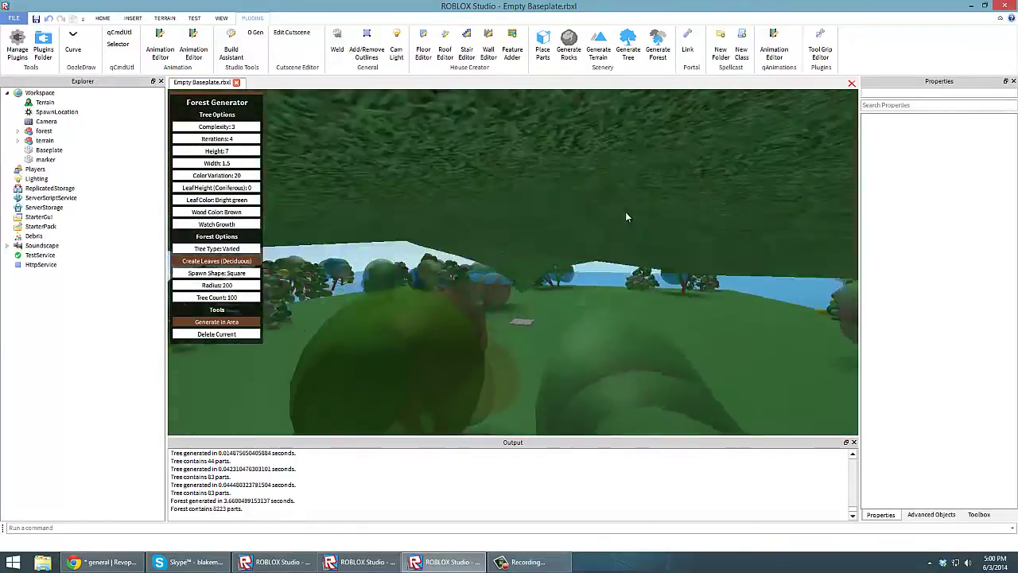
Delete the varied forest and close the Forest Generator.
left_click(658, 44)
right_click_drag(618, 175, 583, 241)
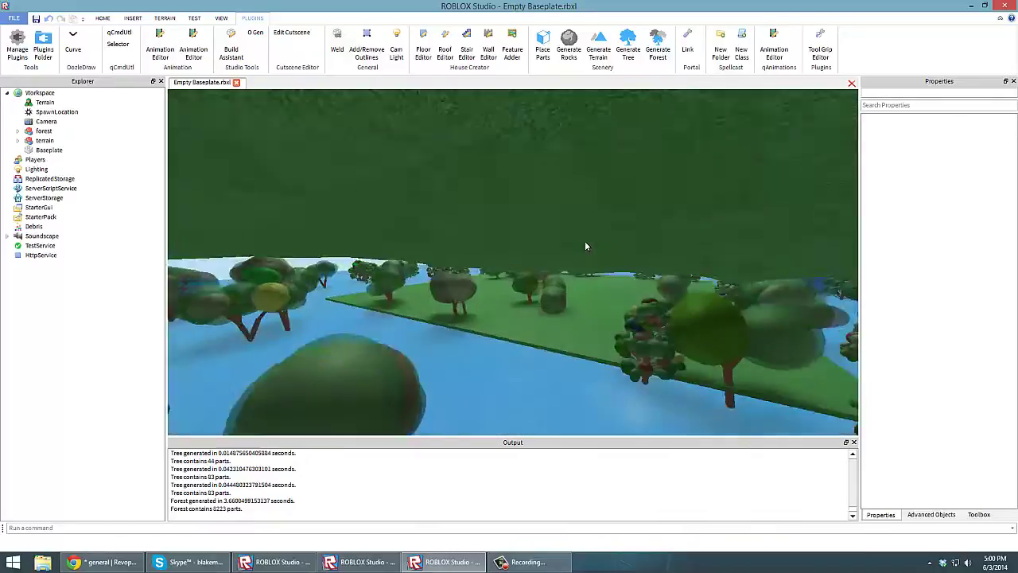
left_click(658, 44)
left_click(222, 334)
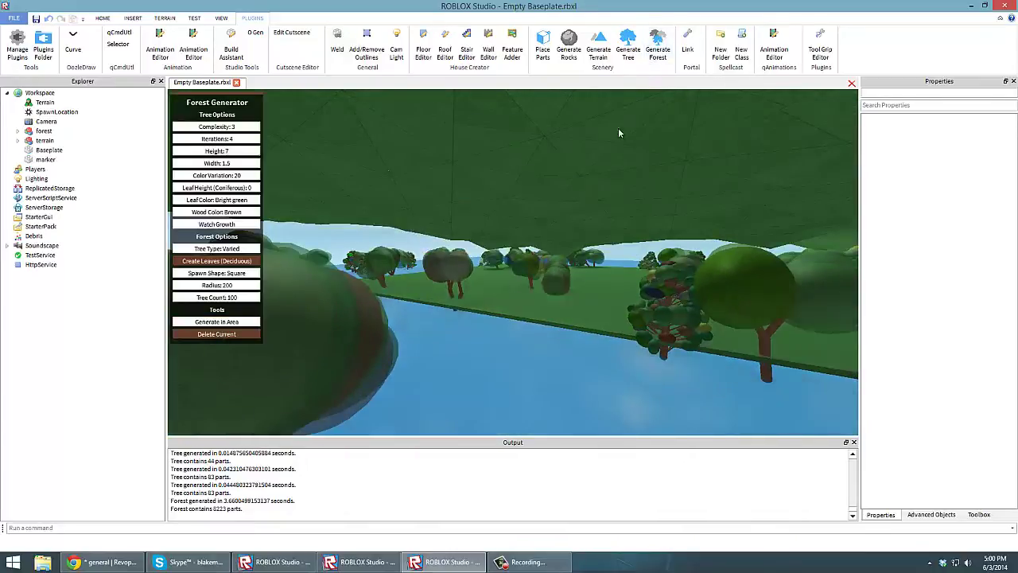
left_click(658, 43)
Open the Rock Generator and generate a rock cluster on the terrain.
mouse_move(518, 277)
right_mouse_down()
mouse_move(517, 238)
mouse_move(499, 255)
right_mouse_up()
left_click(568, 44)
key("w")
left_click(216, 200)
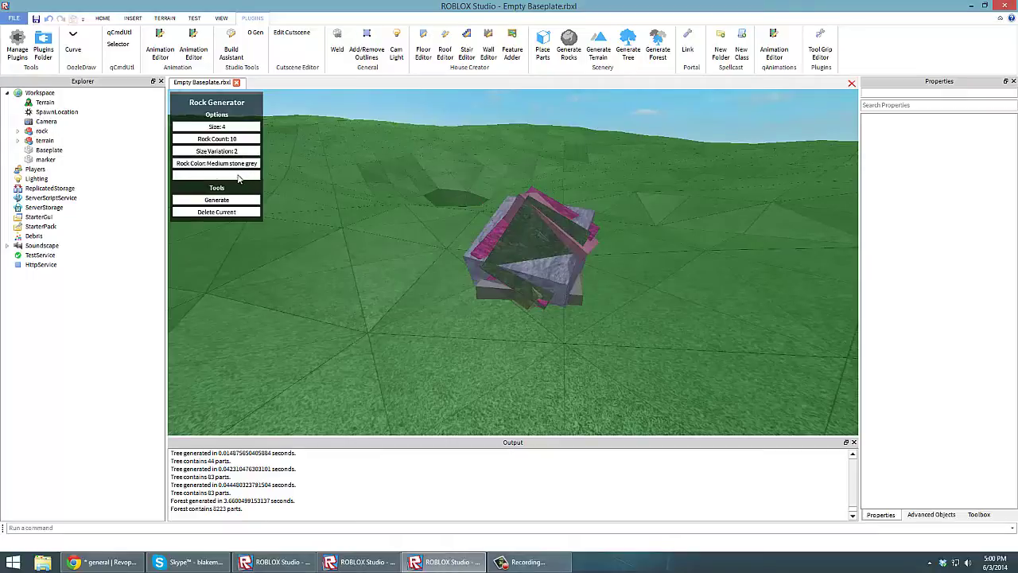
Set the rocks' color variation to 0 and regenerate the cluster.
left_click(219, 202)
key("d")
right_click_drag(435, 202, 417, 200)
left_click(243, 204)
Set the rock count to 5 and generate the cluster again.
right_click_drag(517, 230, 574, 220)
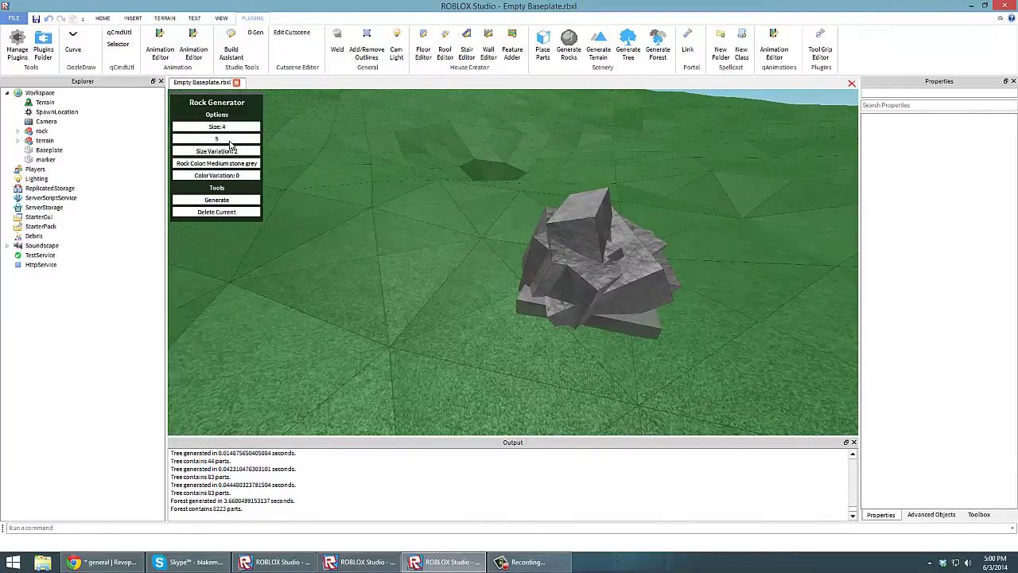
left_click(227, 202)
left_click(237, 206)
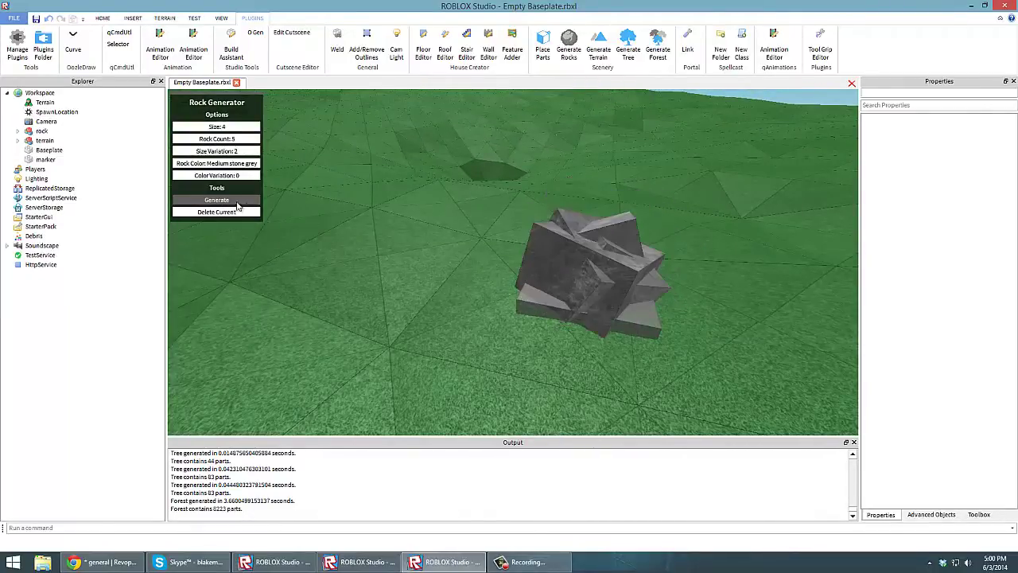
Generate a rock cluster with a size of 5 and a size variation of 0.
right_click_drag(354, 209, 352, 202)
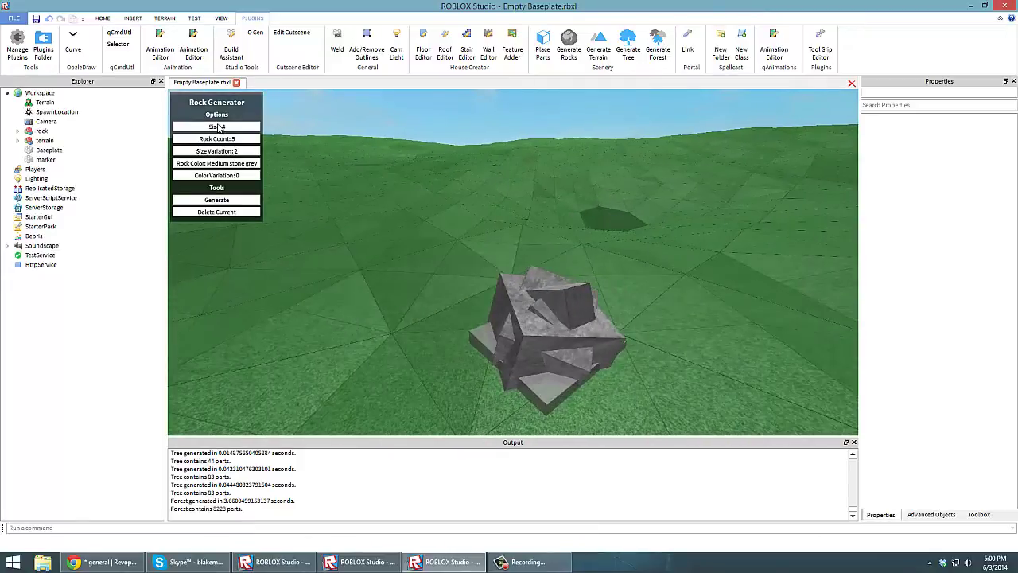
left_click(219, 127)
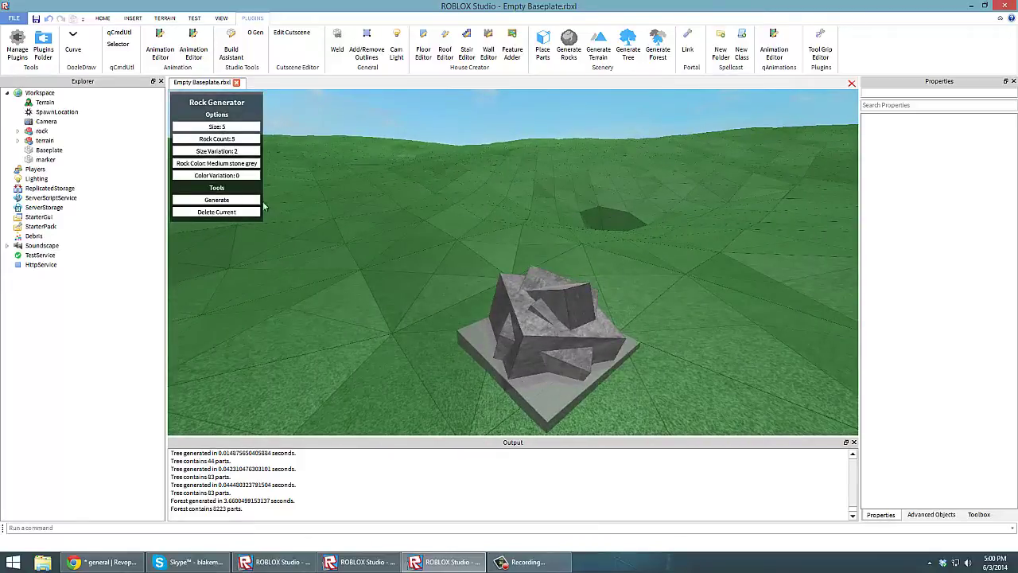
left_click(257, 200)
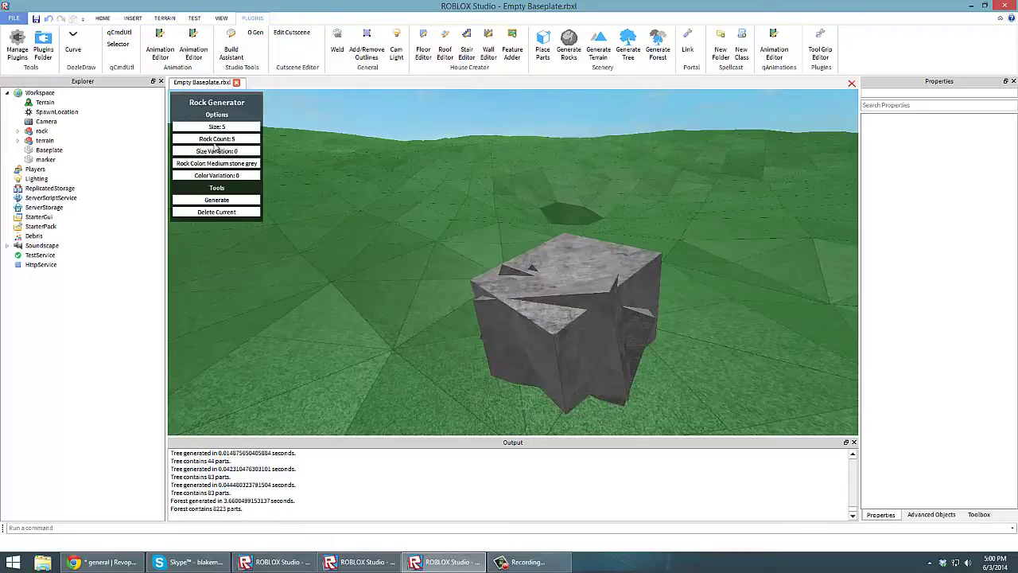
Regenerate the rock cluster several times with size 5, rock count 5 and no size or color variation.
left_click(241, 203)
left_click(242, 204)
left_click(241, 204)
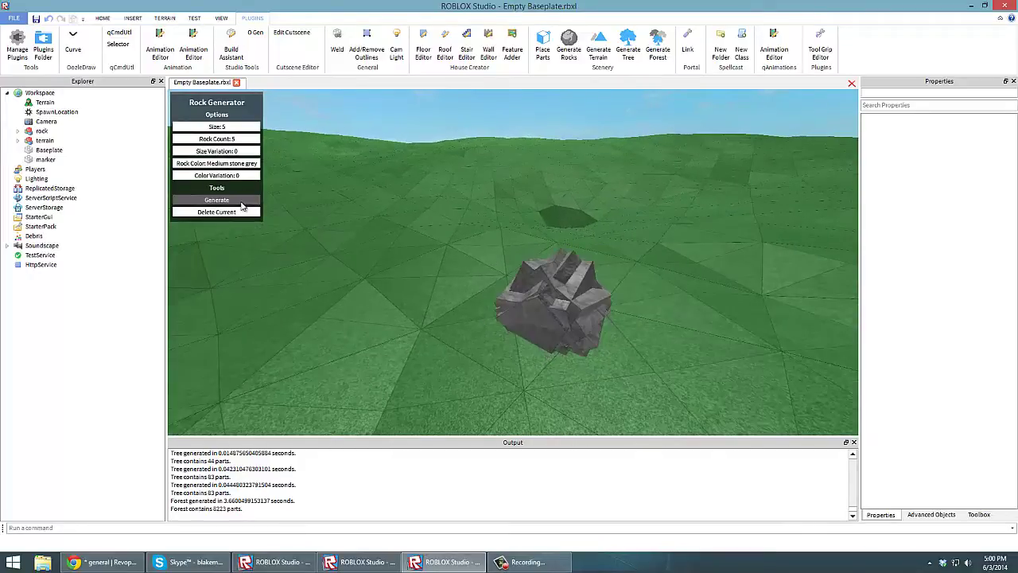
left_click(241, 203)
left_click(241, 203)
left_click(241, 202)
left_click(242, 202)
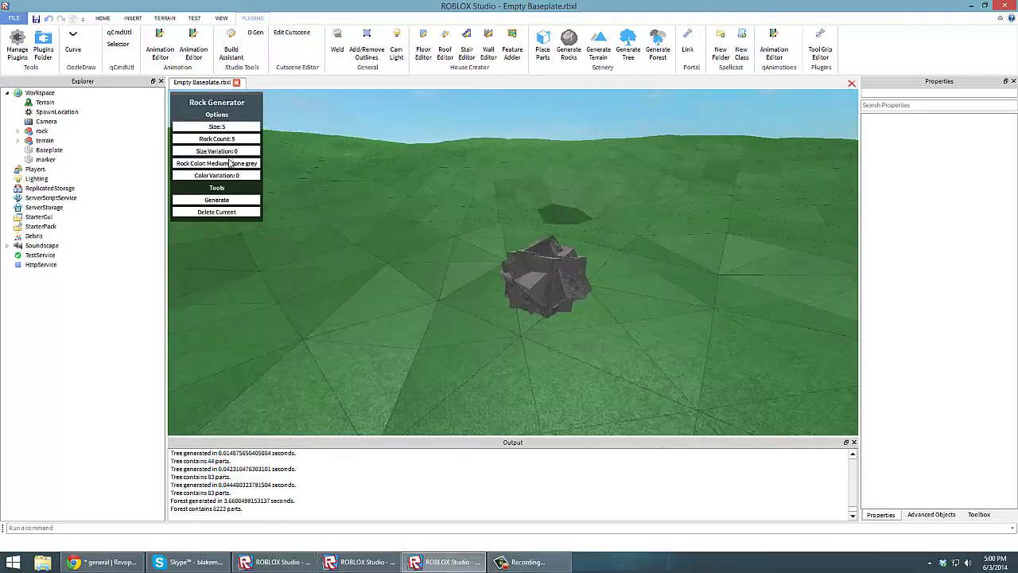
Set the rocks' color variation to 1 and regenerate the cluster several times, inspecting the result from another angle.
left_click(242, 204)
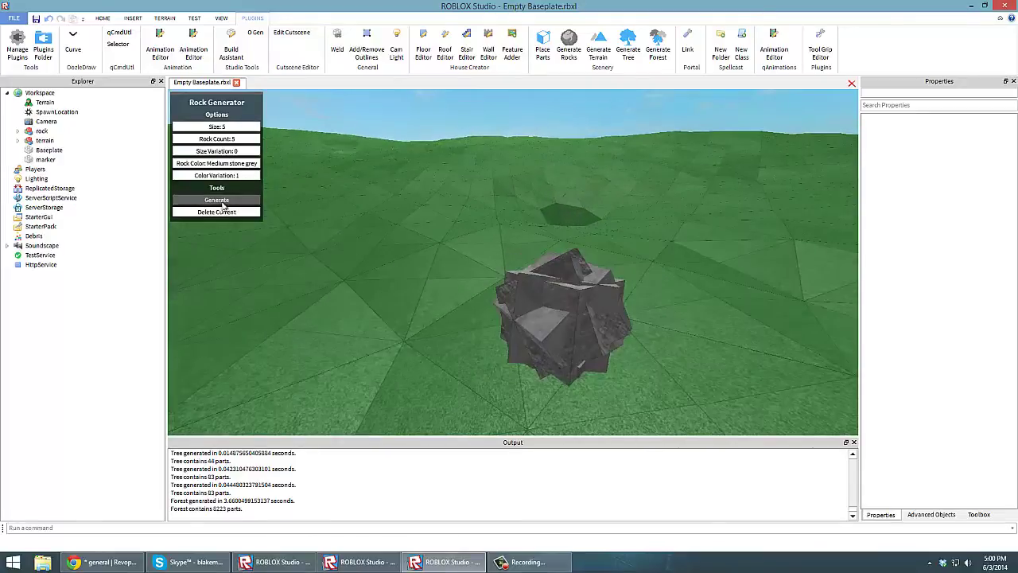
left_click(225, 206)
left_click(225, 206)
left_click(225, 208)
left_click(225, 208)
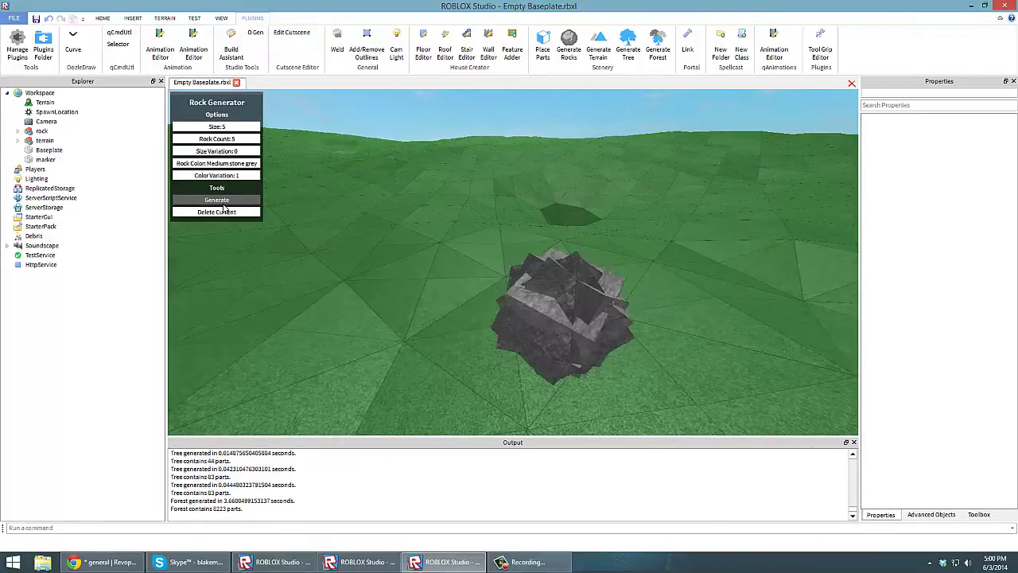
right_click_drag(547, 170, 443, 194)
scroll(443, 194, "down", 3)
scroll(442, 194, "up", 3)
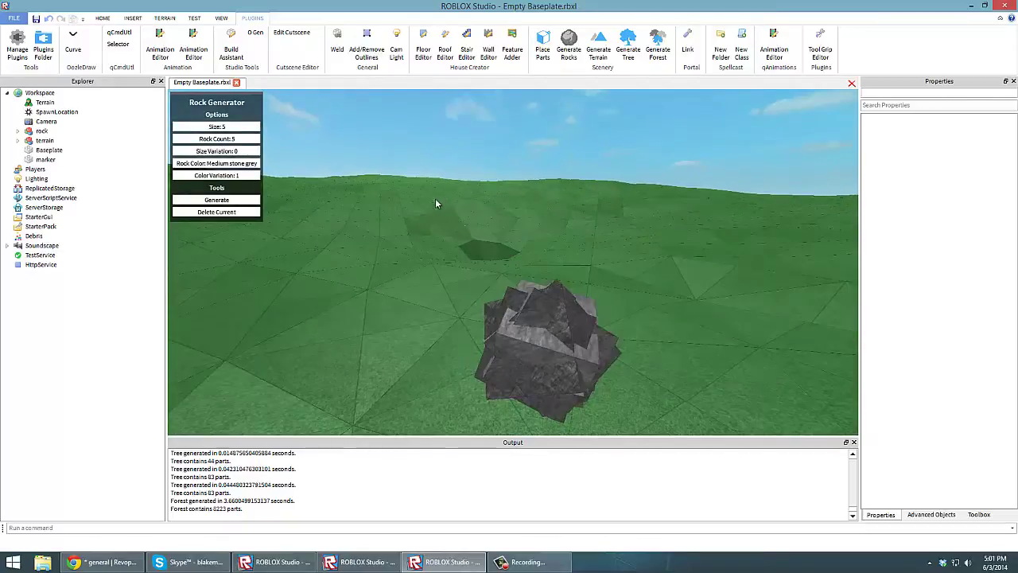
scroll(436, 202, "down", 2)
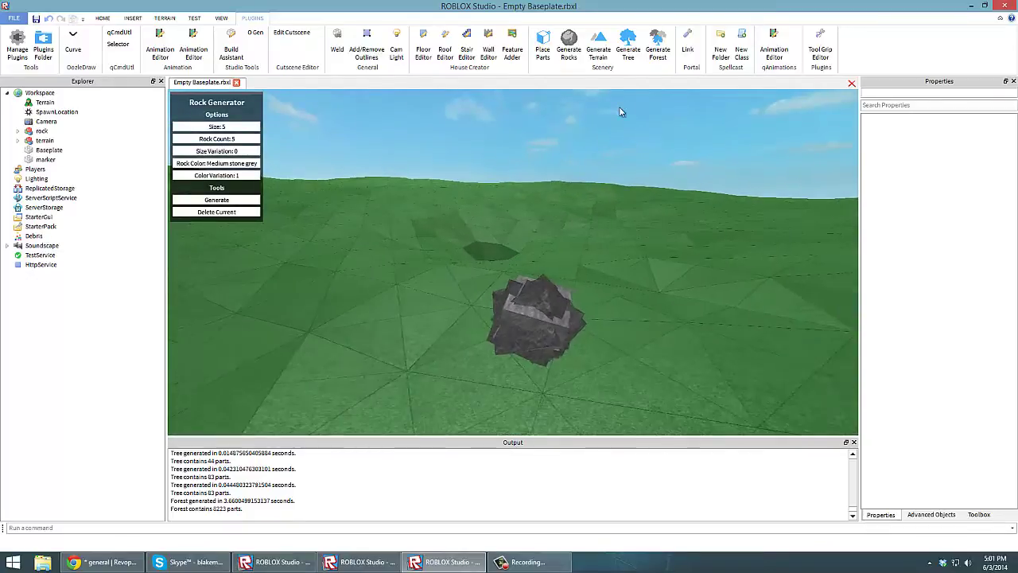
Delete the current rock cluster and close the Rock Generator.
left_click(217, 213)
left_click(563, 56)
right_click_drag(528, 159, 520, 197)
scroll(521, 197, "up", 3)
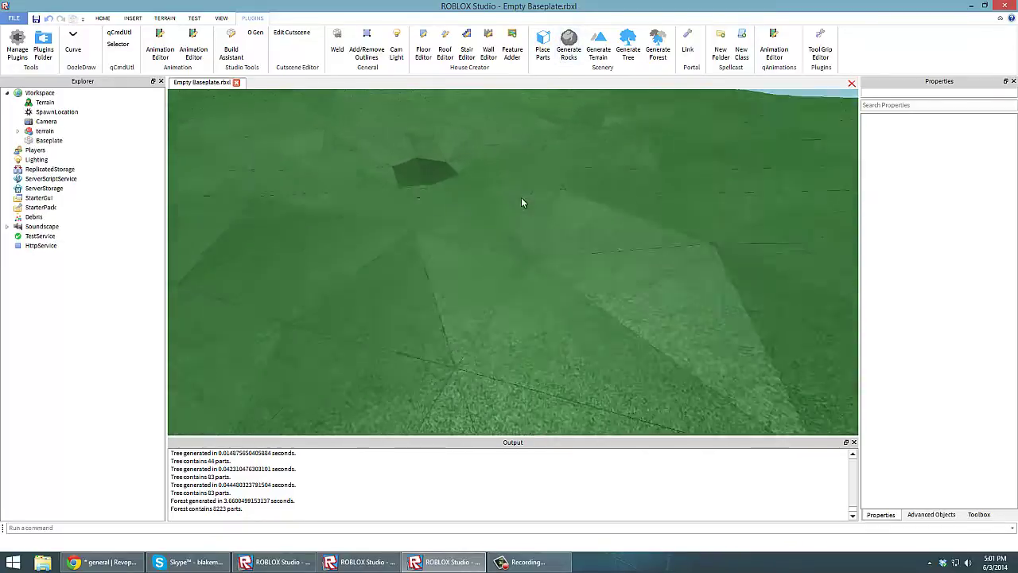
scroll(521, 197, "down", 3)
right_click_drag(552, 149, 436, 154)
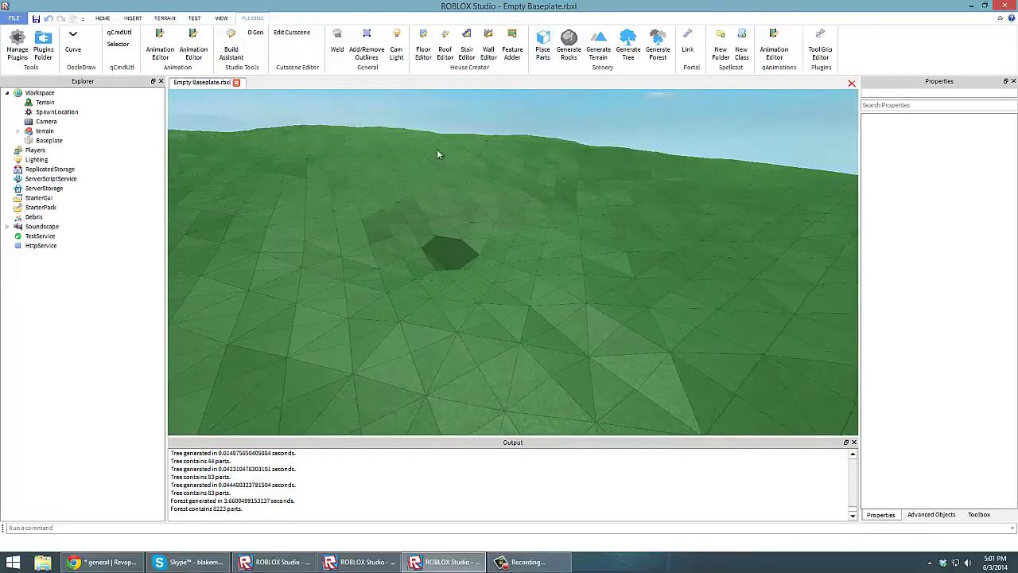
Insert a basic block part above the terrain and select it.
left_click(132, 19)
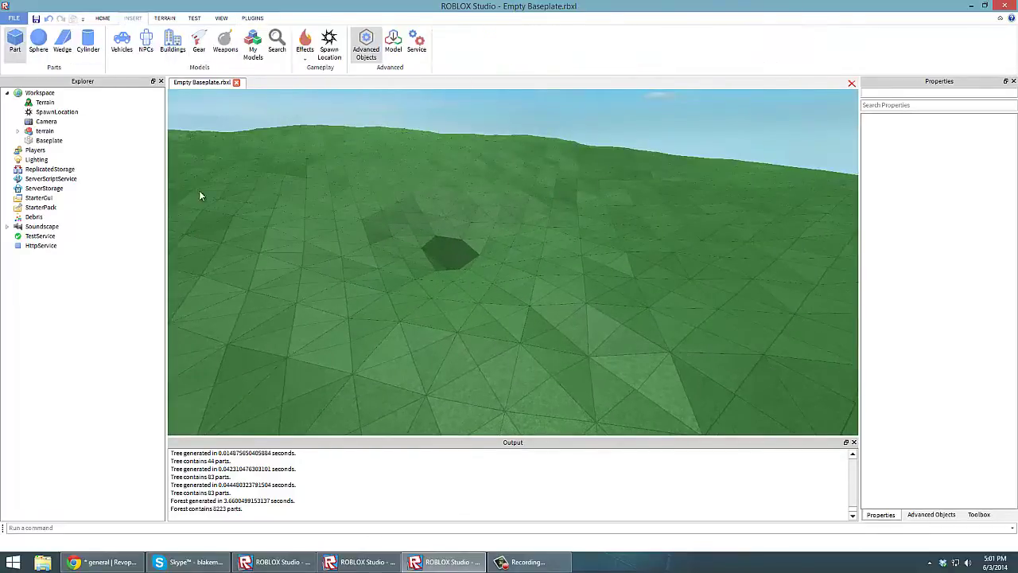
right_click_drag(200, 196, 475, 234)
left_click(15, 42)
left_click(102, 18)
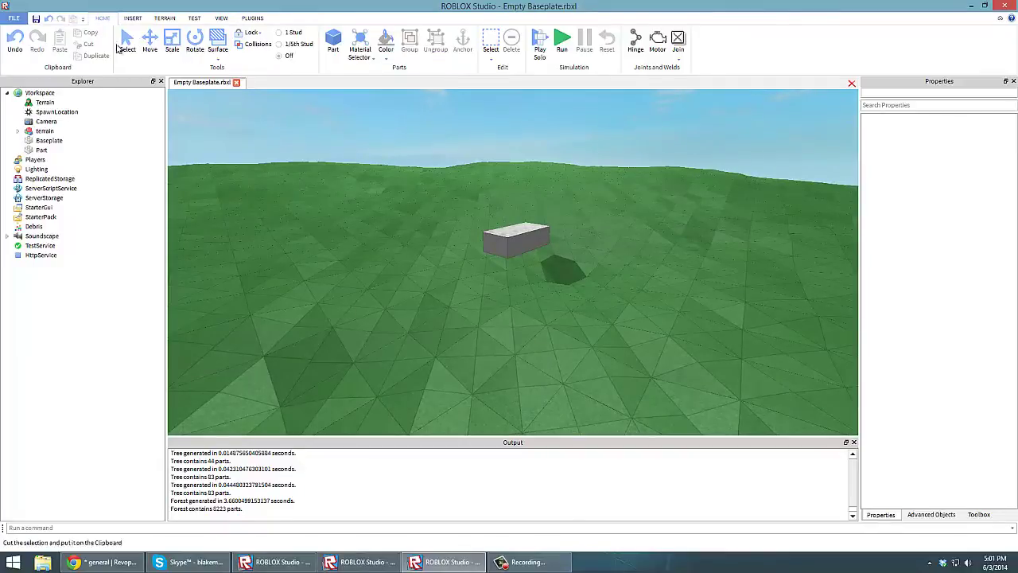
left_click(516, 237)
Open the Object Placer and set the selected part as its base object.
left_click(253, 20)
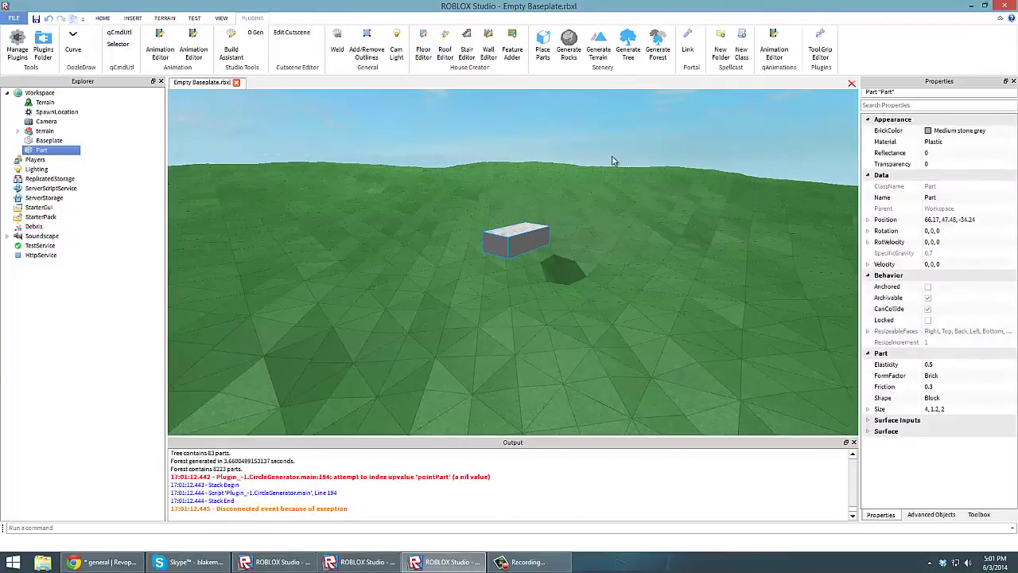
mouse_move(612, 156)
right_mouse_down()
mouse_move(548, 175)
mouse_move(547, 152)
mouse_move(416, 166)
right_mouse_up()
left_click(543, 45)
left_click(230, 189)
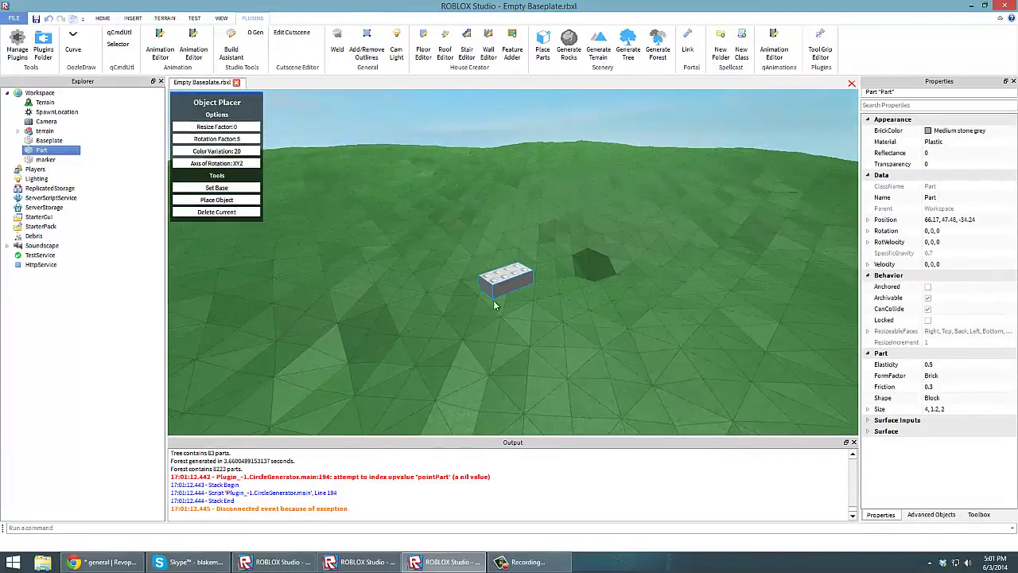
Place randomized copies of the base part on the terrain with rotation factor 5 and color variation 20.
right_click_drag(494, 304, 521, 215)
key("w")
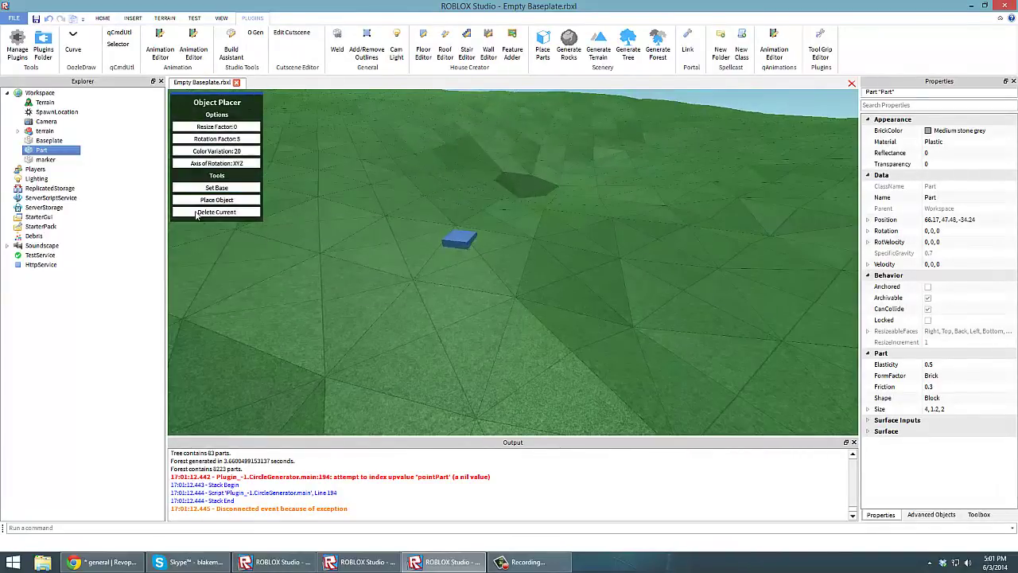
left_click(217, 201)
key("w")
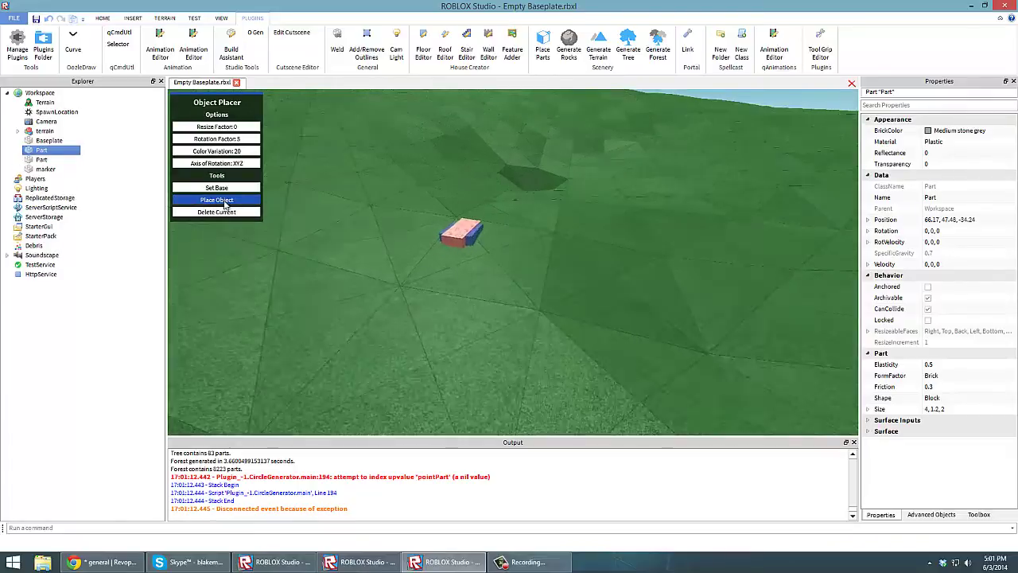
left_click(224, 205)
key("w")
left_click(225, 204)
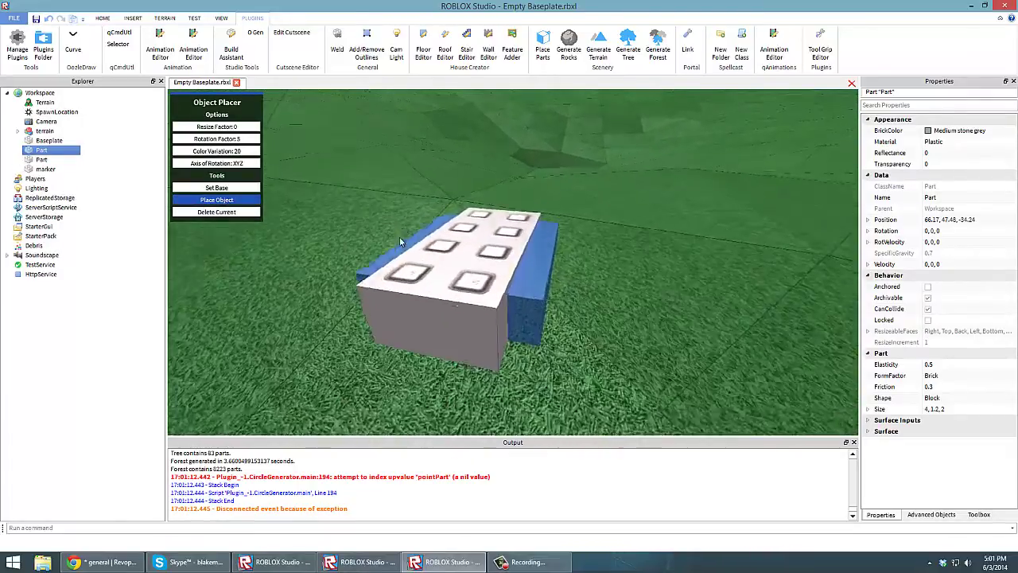
Set the Object Placer's color variation to 0 and place the part again.
key("a")
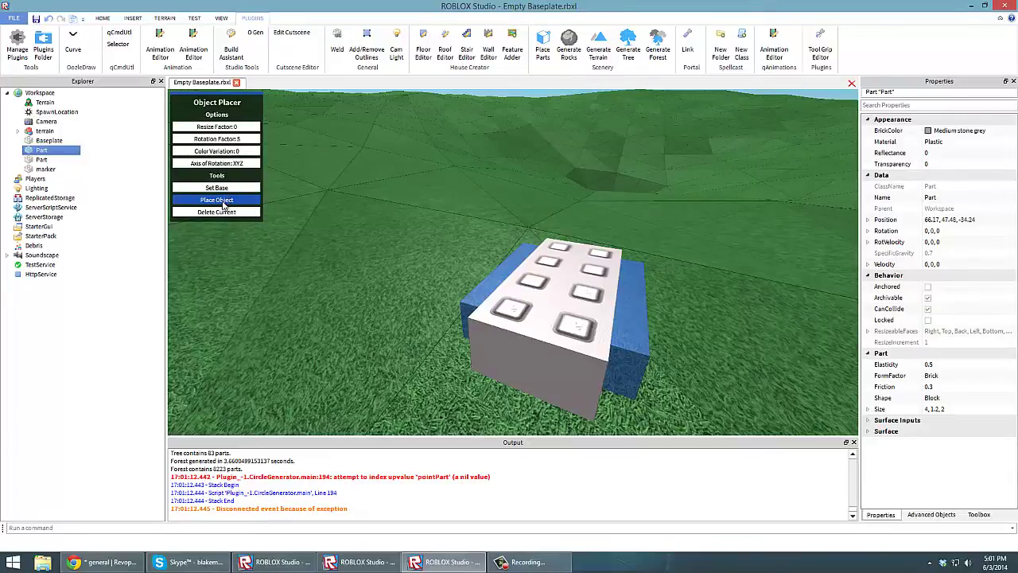
key("s")
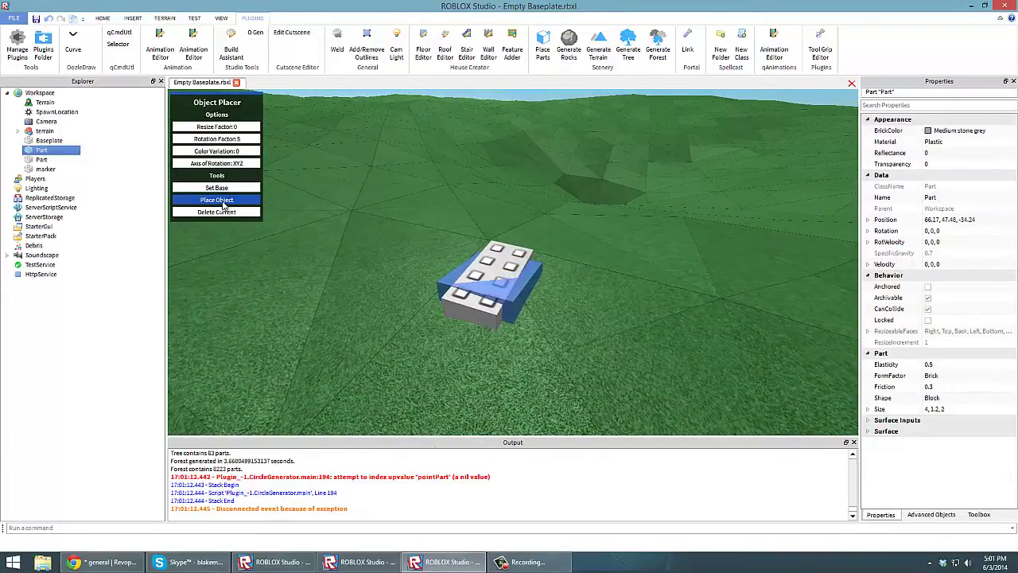
right_click_drag(432, 245, 343, 220)
Set the resize factor to 1 and the rotation factor to 10, and place the part again.
key("w")
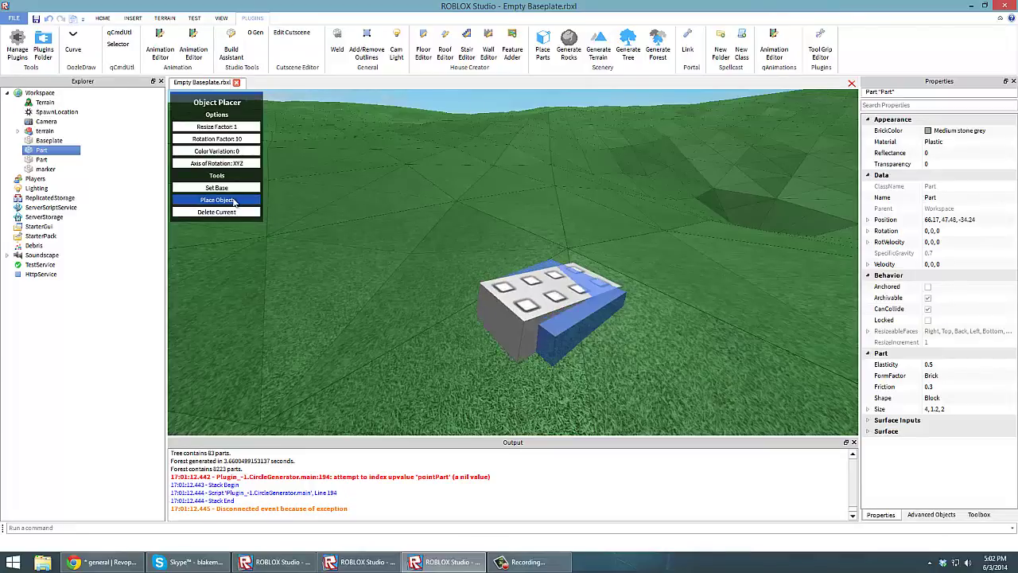
key("s")
key("d")
key("w")
key("s")
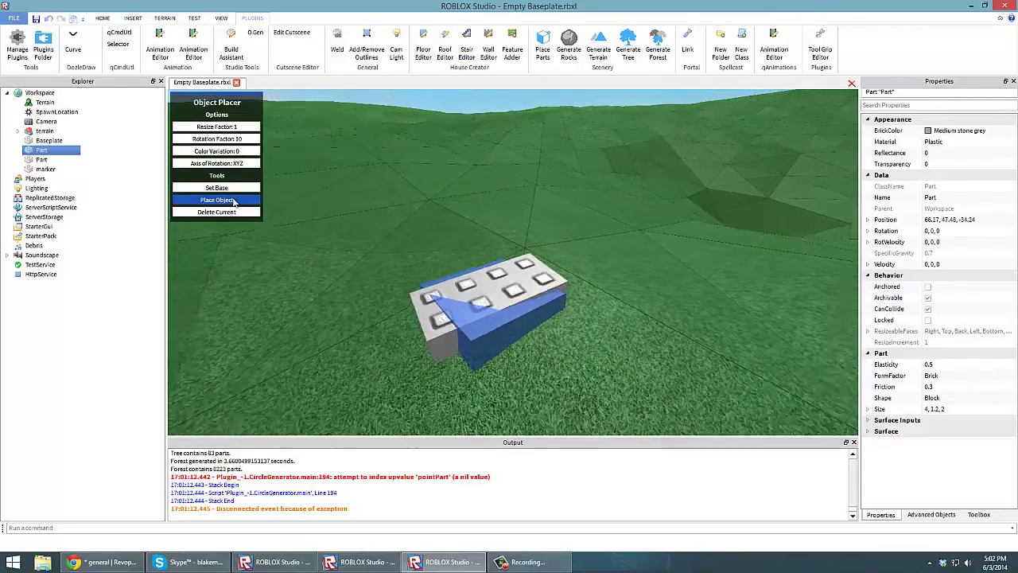
key("s")
key("a")
right_click_drag(357, 223, 504, 149)
key("a")
key("s")
key("w")
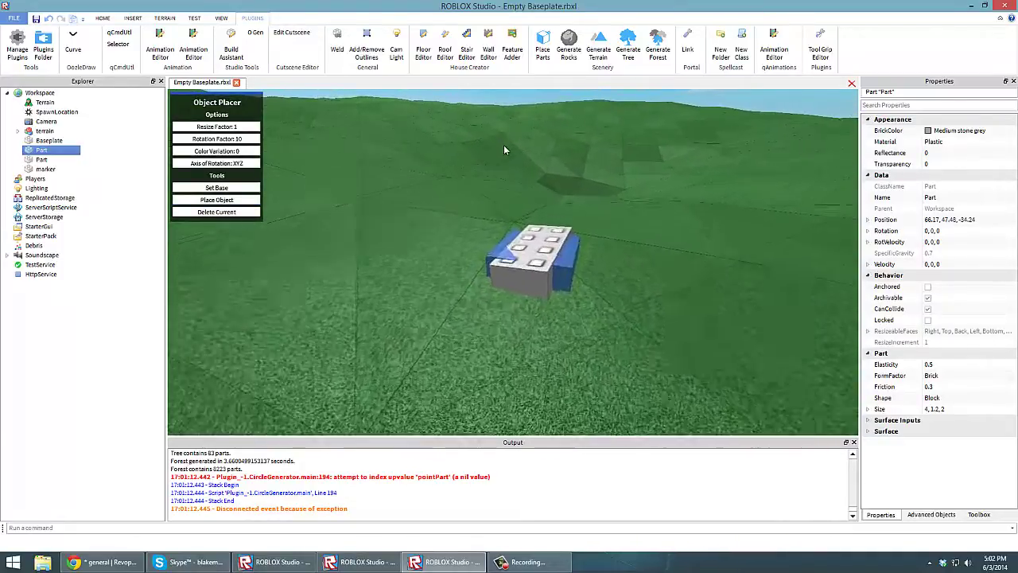
Close the Object Placer and delete the terrain model and the inserted part from the Workspace.
left_click(545, 55)
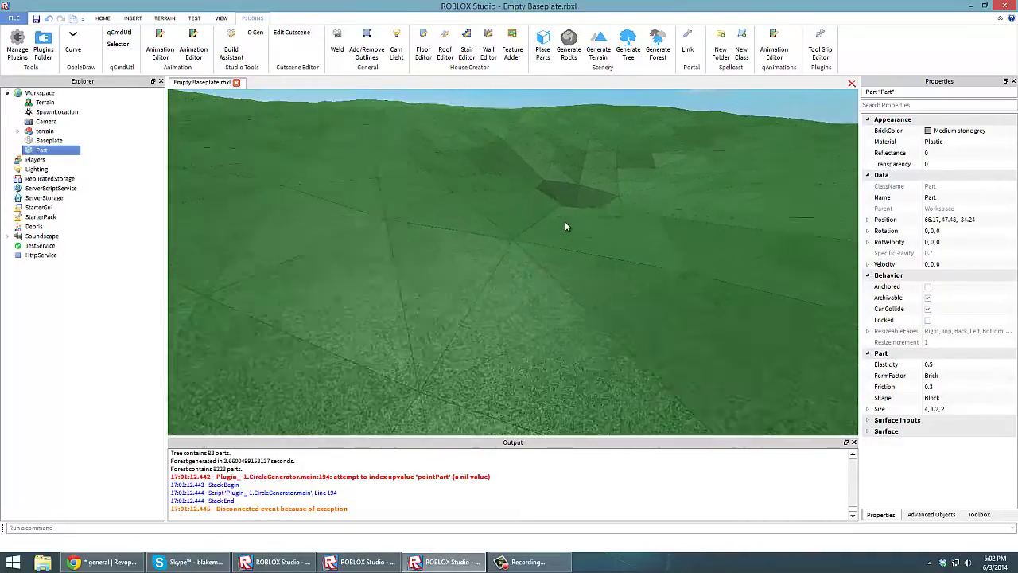
key("s")
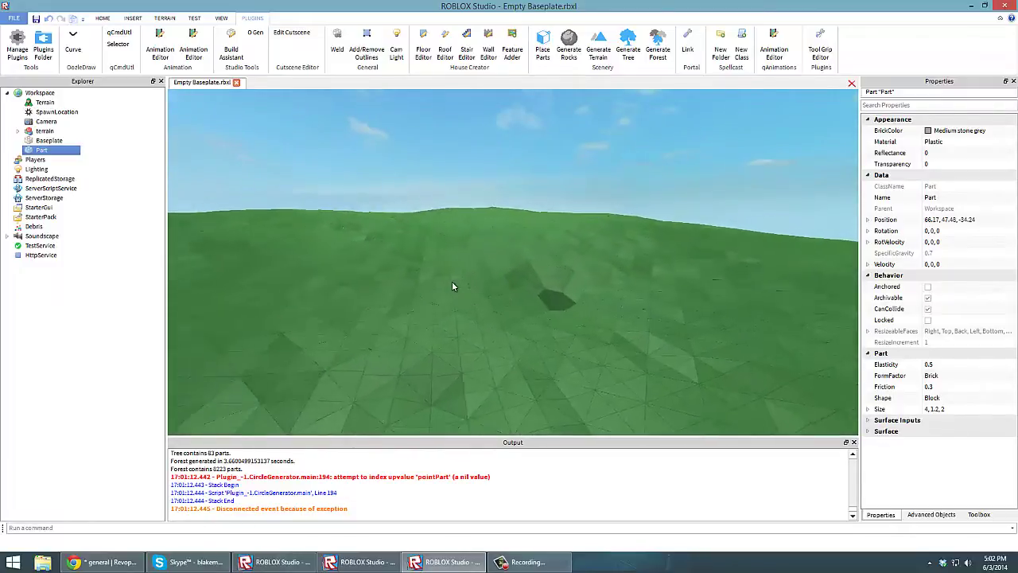
right_click_drag(451, 281, 464, 221)
key("s")
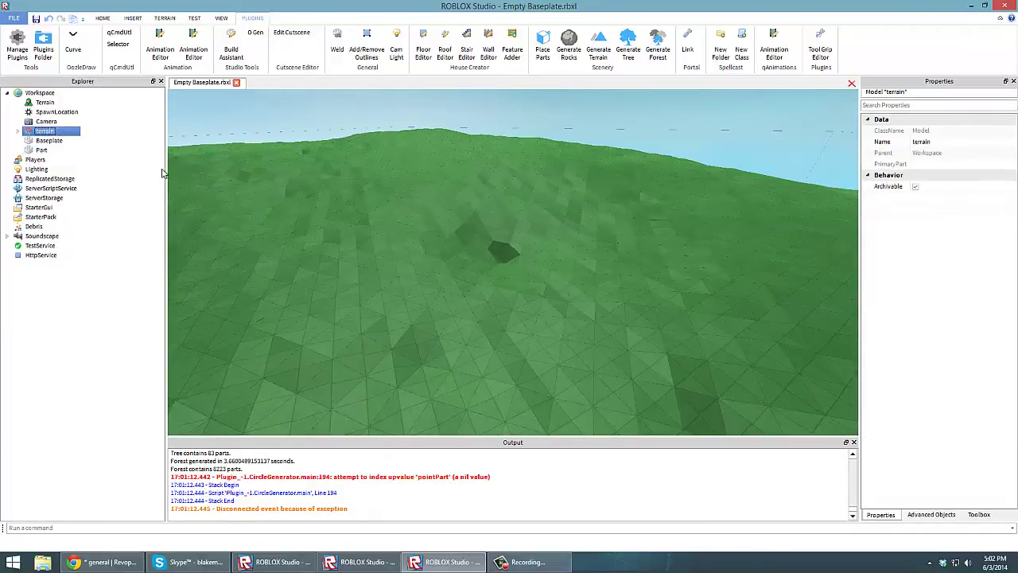
key("Delete")
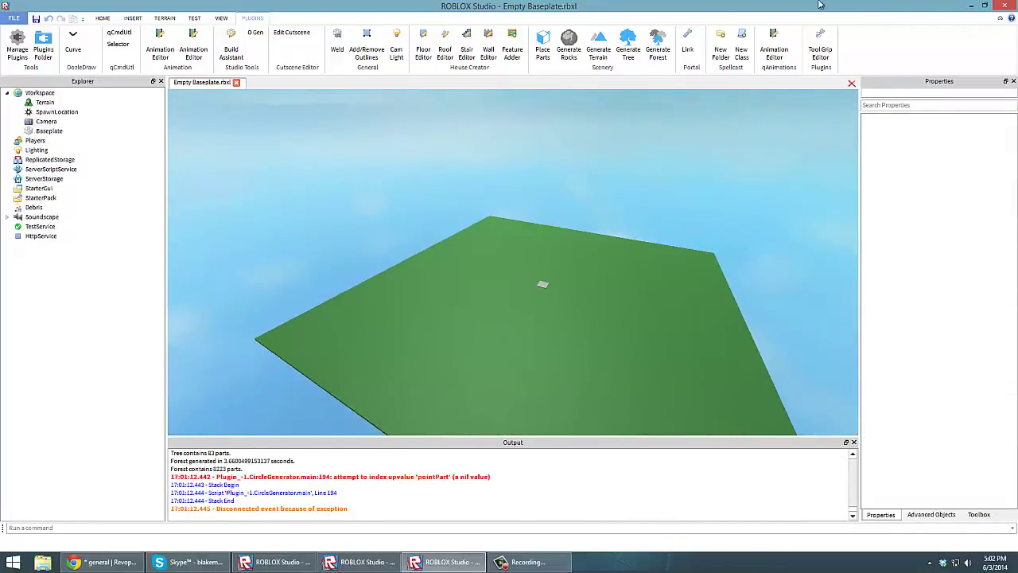
Switch to the Beach Simulation Thingy place and examine its trees, shoreline rocks, beach and grass clumps from afar and up close.
left_click(972, 5)
scroll(585, 228, "down", 12)
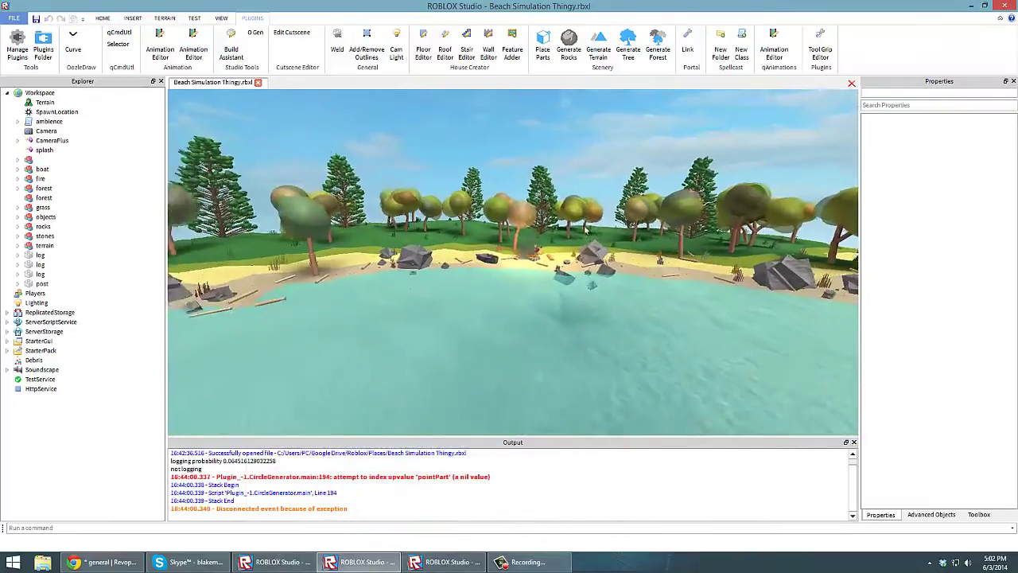
right_click_drag(585, 225, 406, 269)
scroll(405, 270, "up", 5)
scroll(405, 270, "up", 3)
scroll(404, 269, "down", 10)
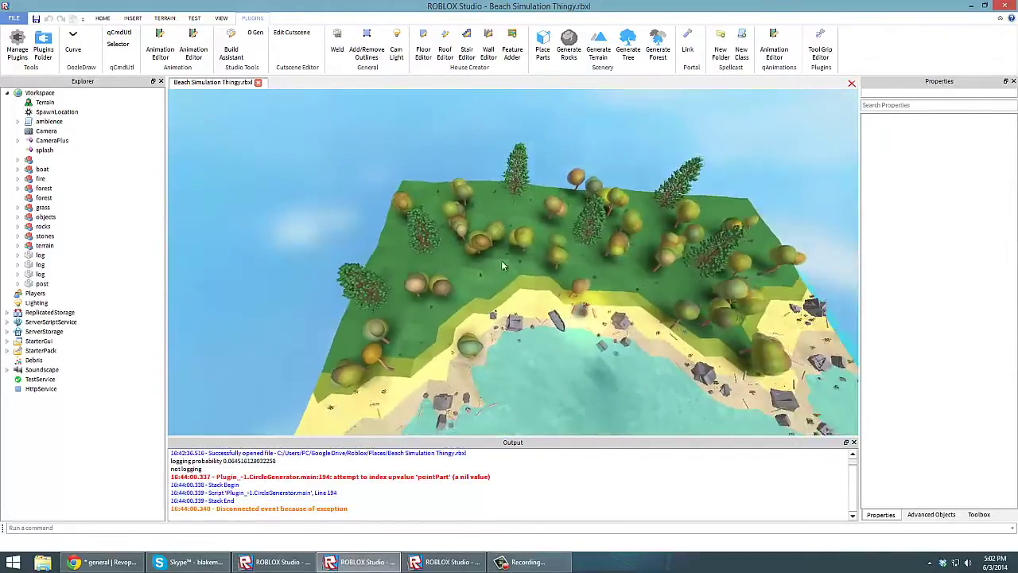
mouse_move(501, 260)
right_mouse_down()
mouse_move(591, 166)
mouse_move(602, 283)
mouse_move(495, 243)
right_mouse_up()
scroll(591, 167, "up", 3)
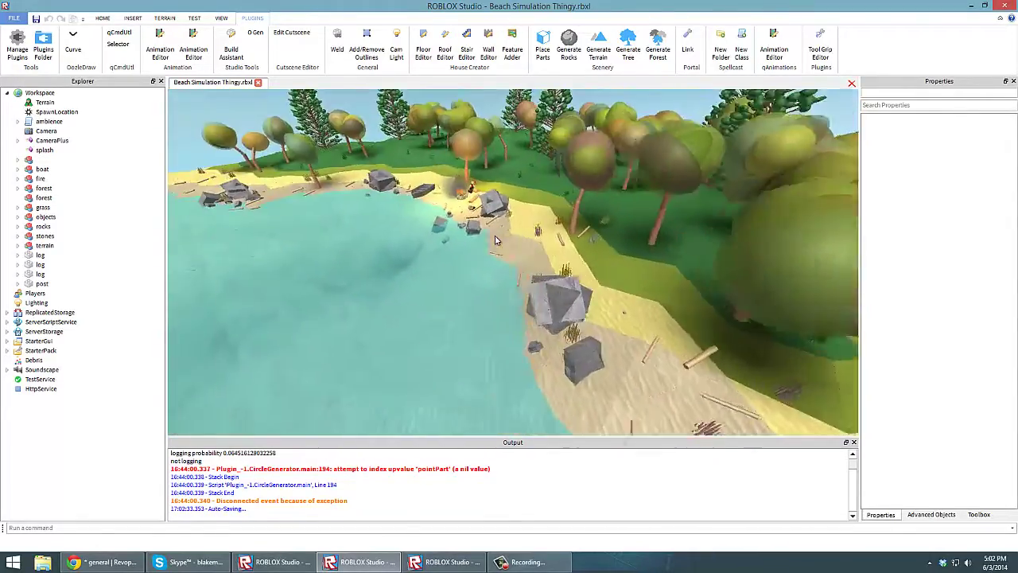
scroll(497, 240, "up", 8)
scroll(459, 262, "down", 3)
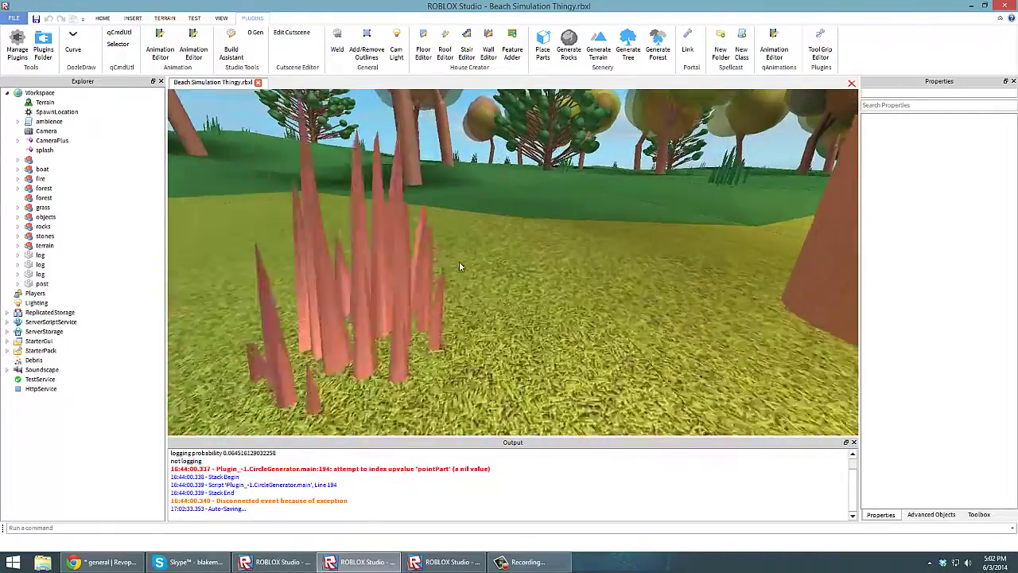
right_click_drag(558, 241, 560, 241)
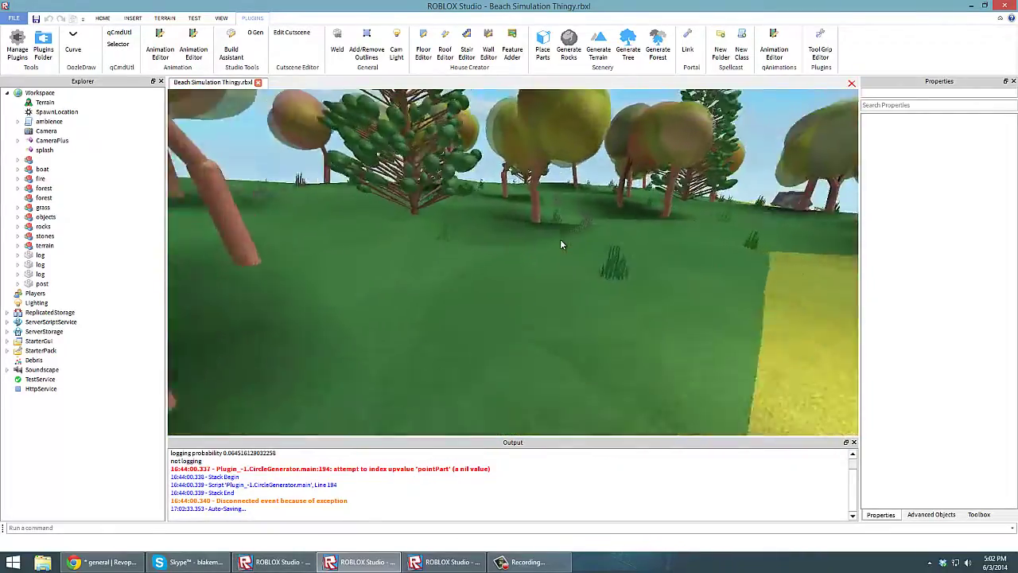
scroll(560, 239, "up", 5)
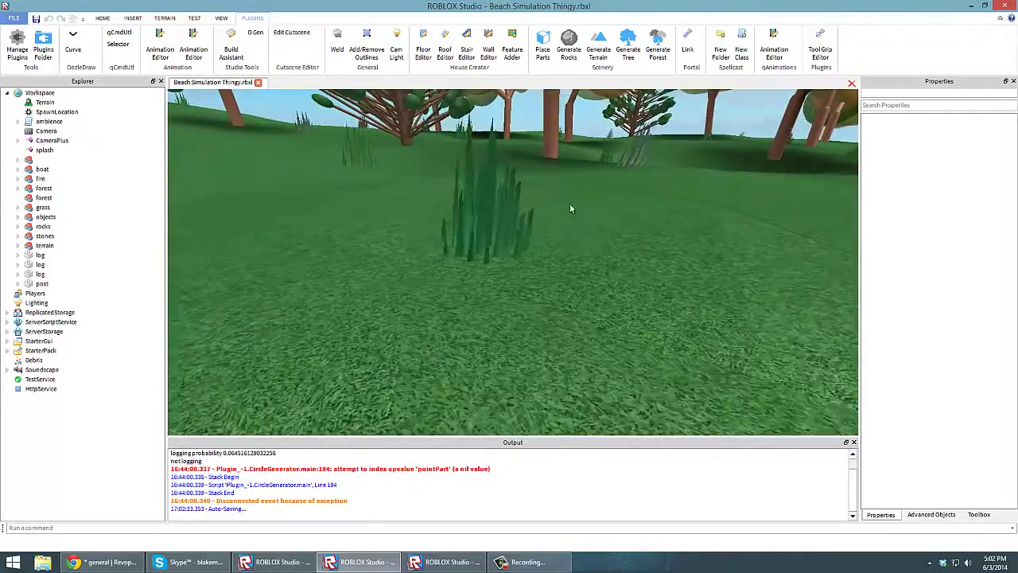